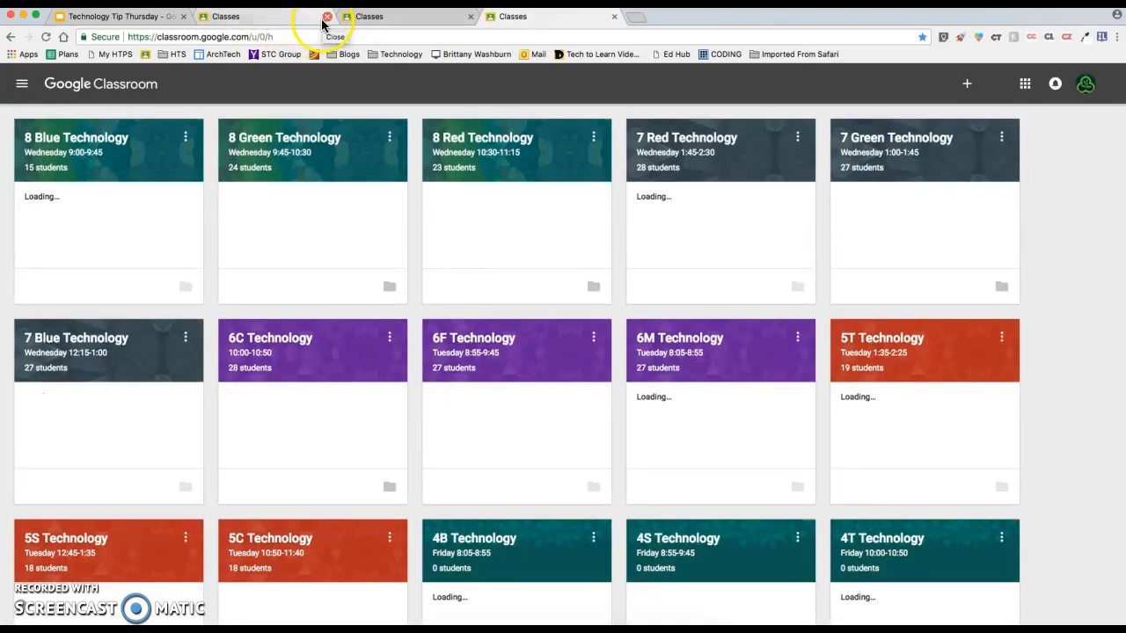
Step: Close the duplicate Classes browser tab and look through the existing class cards
left_click(327, 16)
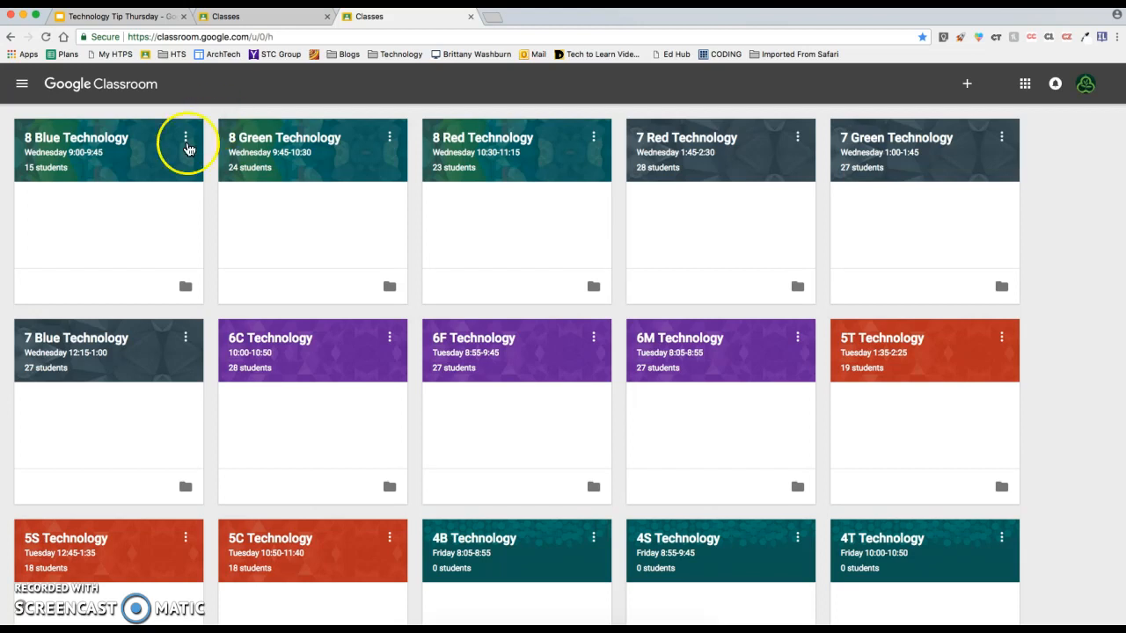
scroll(591, 159, "down", 3)
scroll(591, 164, "down", 3)
scroll(528, 158, "up", 5)
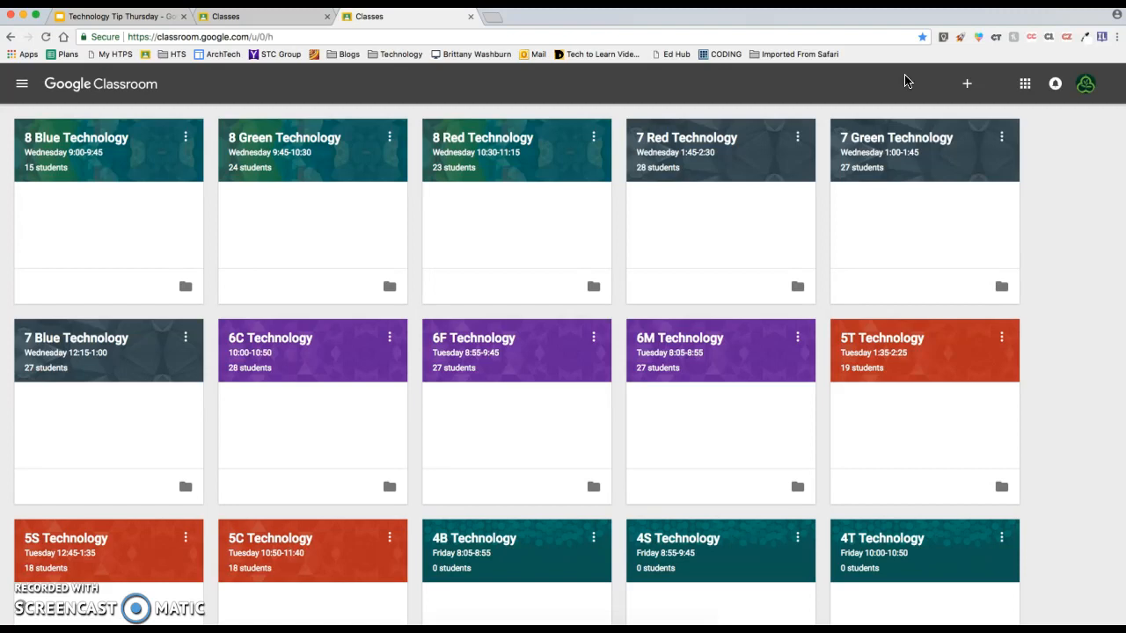
Step: Create a new class named "Test", leaving its section and subject blank
left_click(951, 100)
left_click(967, 84)
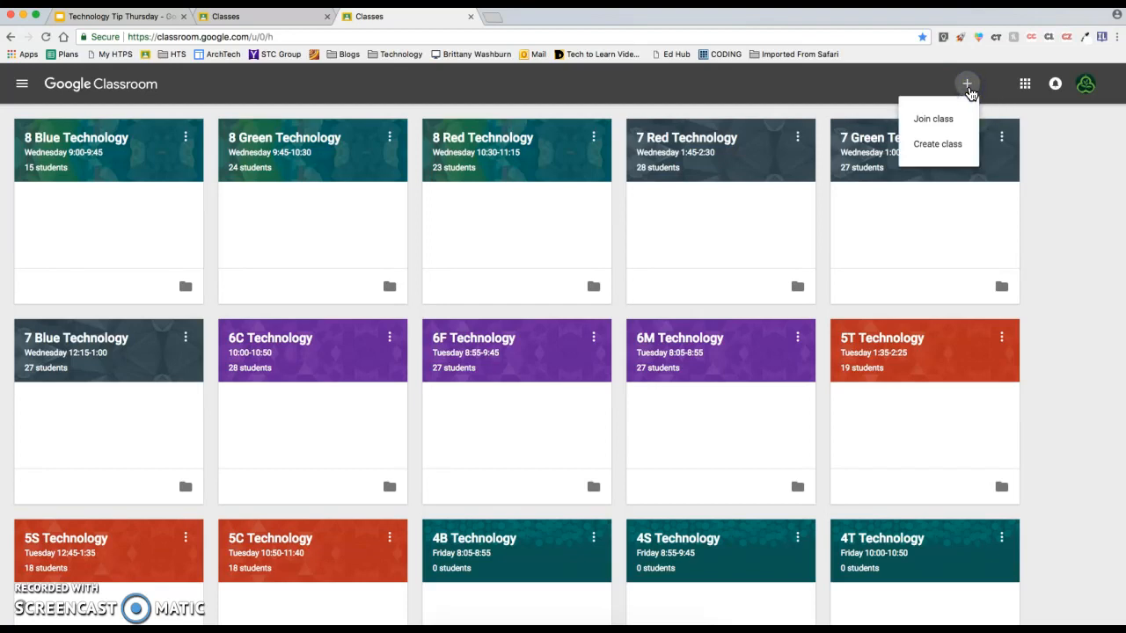
left_click(937, 143)
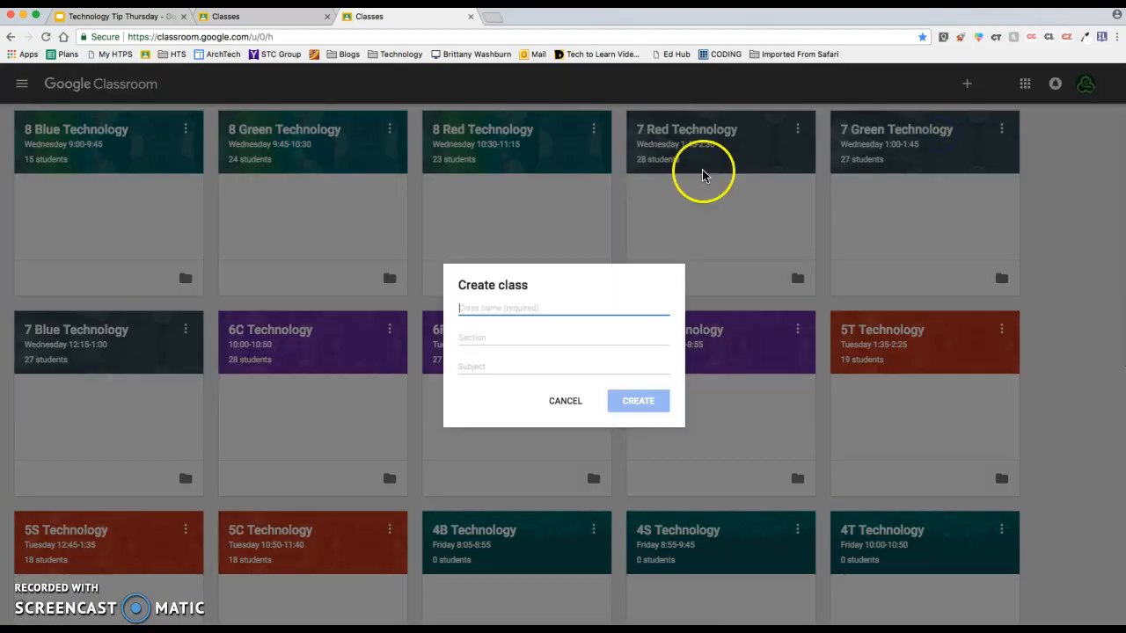
type("Test")
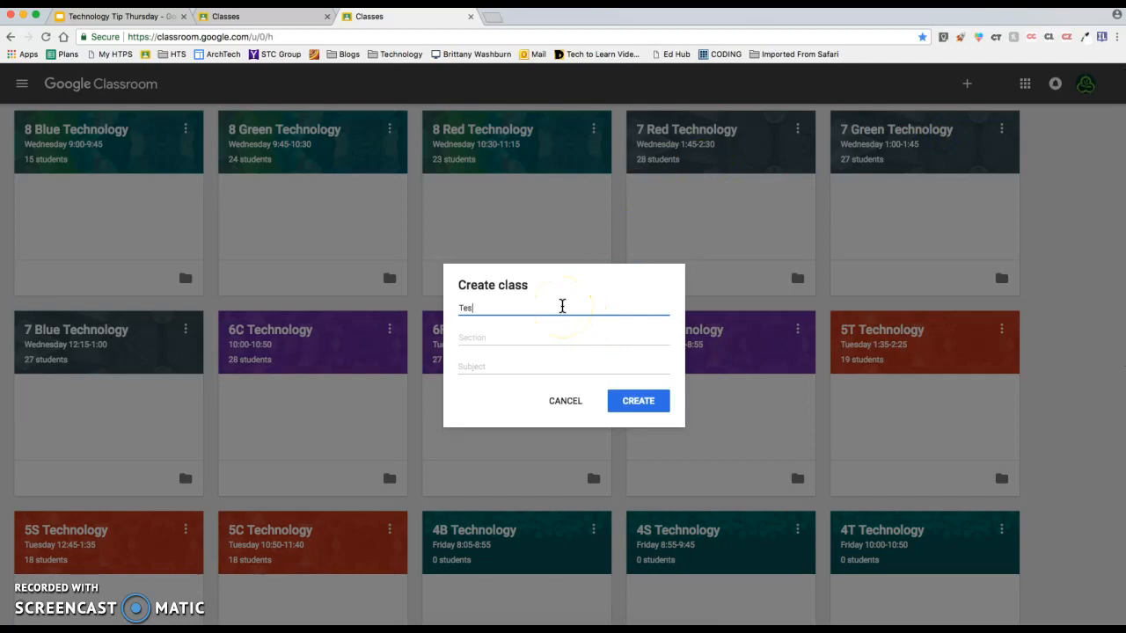
left_click(495, 335)
left_click(495, 368)
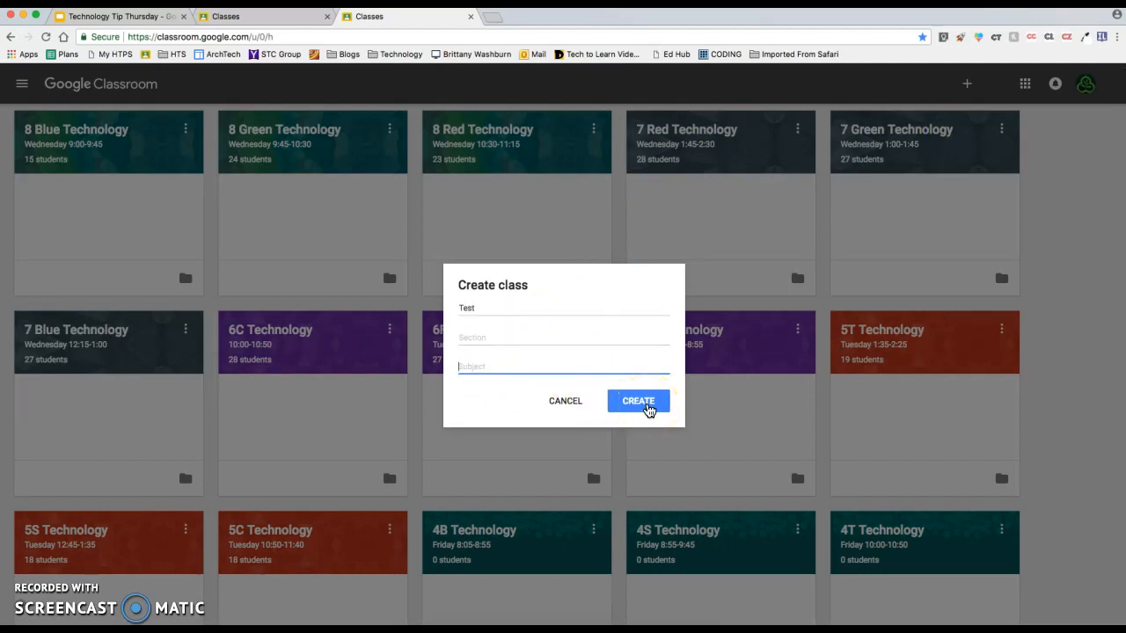
left_click(649, 405)
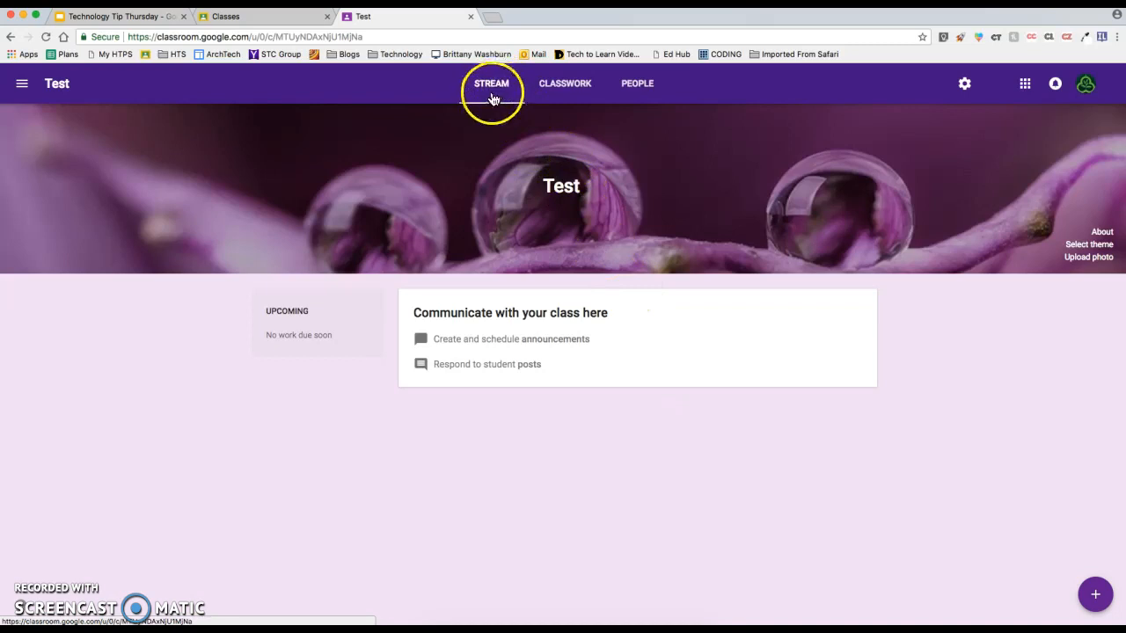
Step: View the Test class's People page, and display the class code full-size from the class's About details
left_click(638, 94)
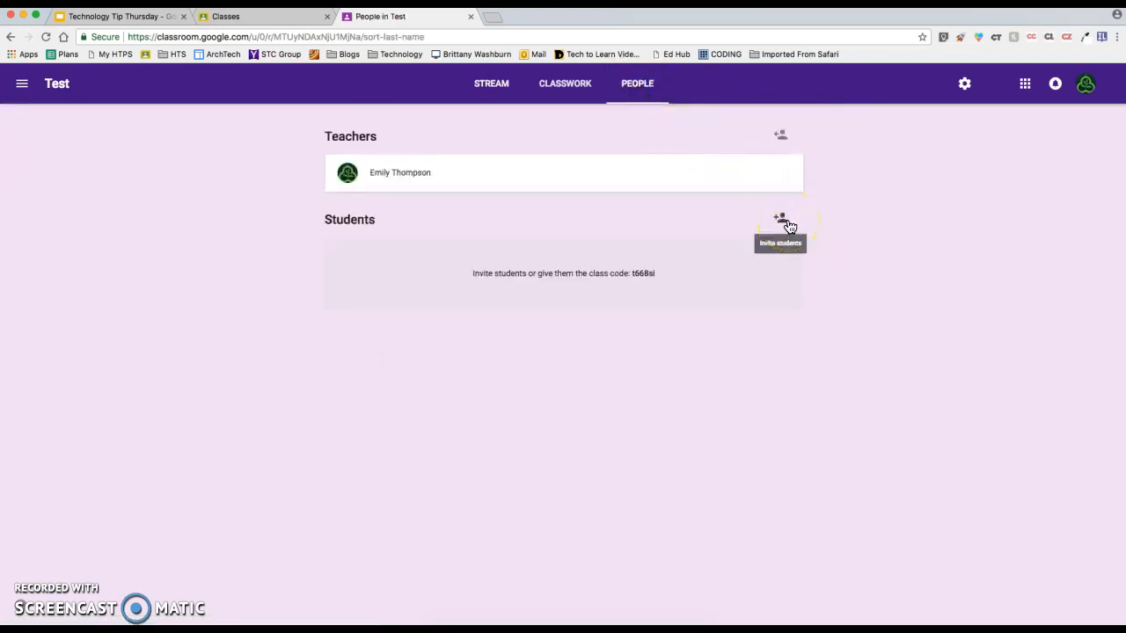
left_click(487, 84)
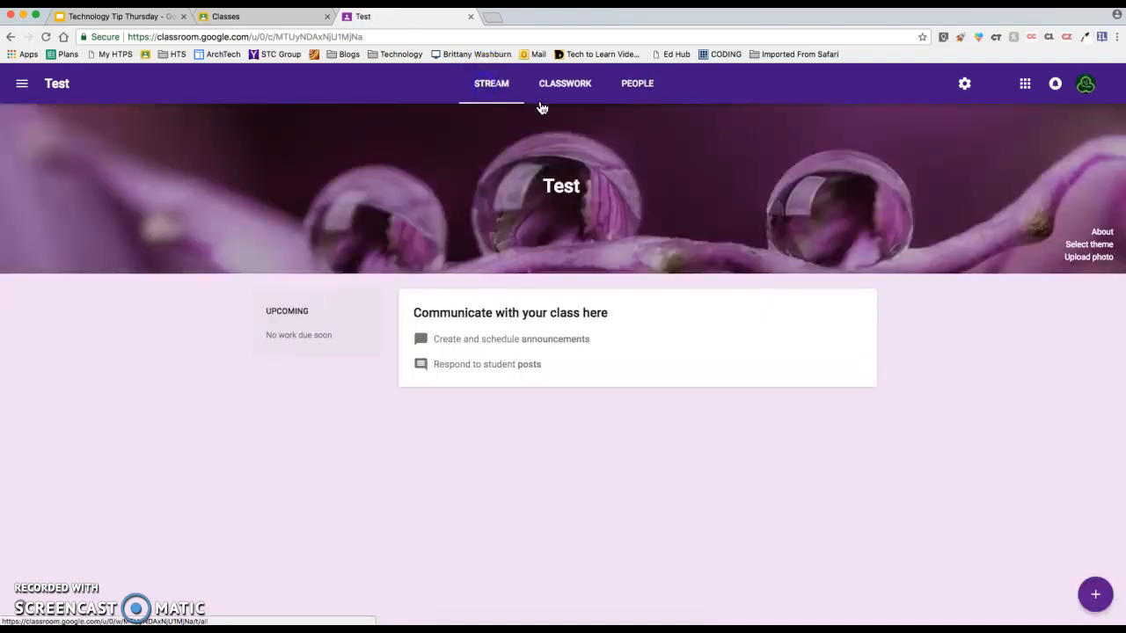
left_click(1102, 232)
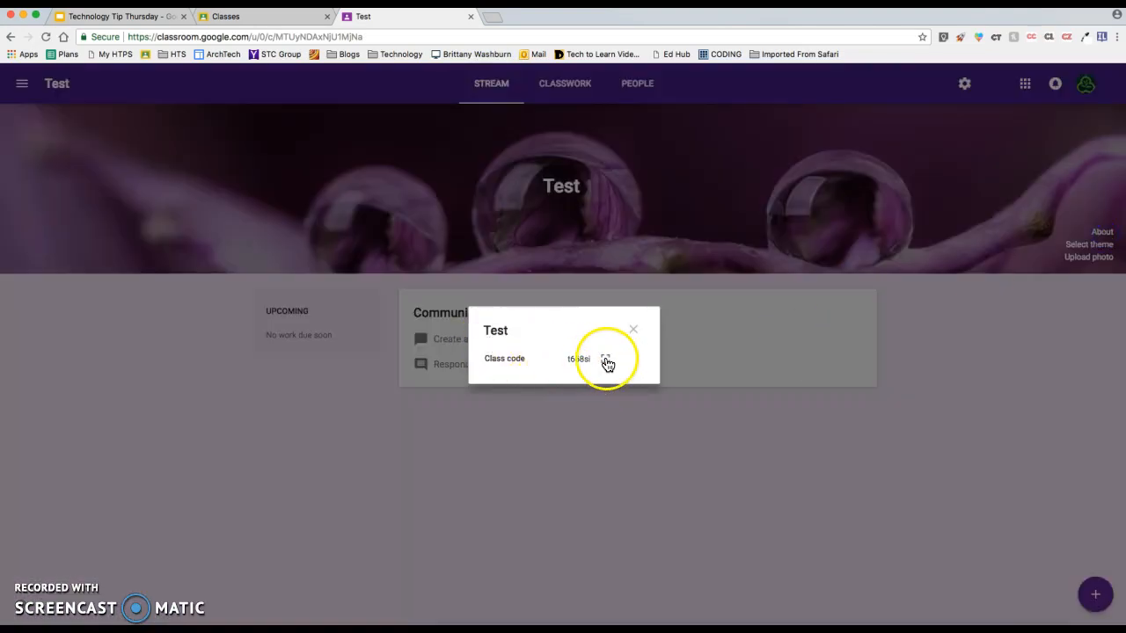
left_click(606, 362)
left_click(676, 418)
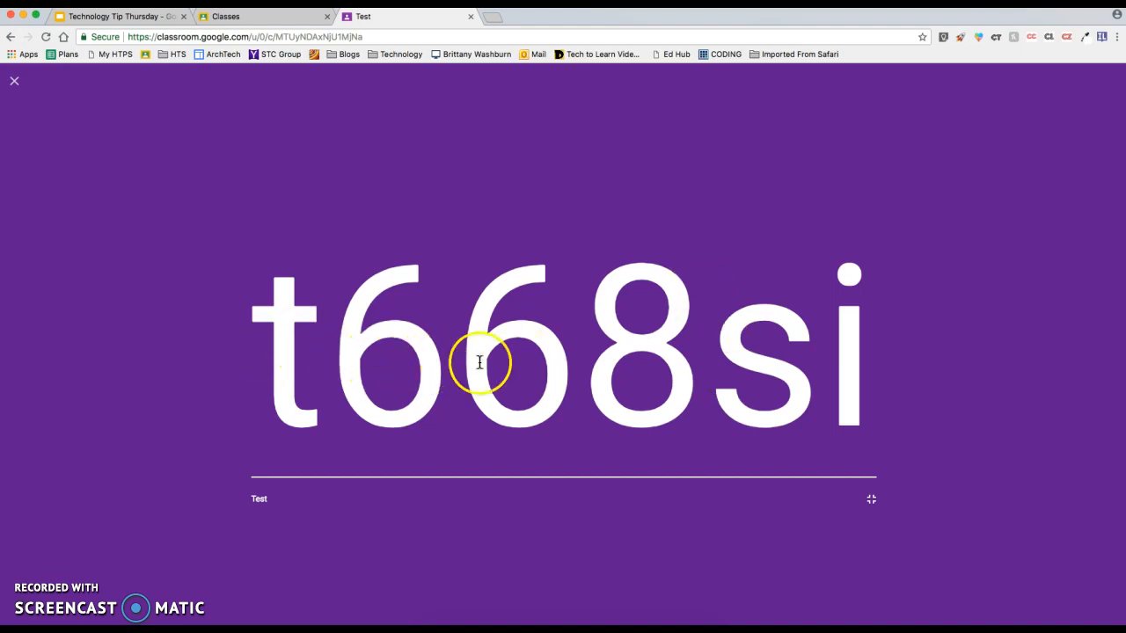
triple_click(703, 352)
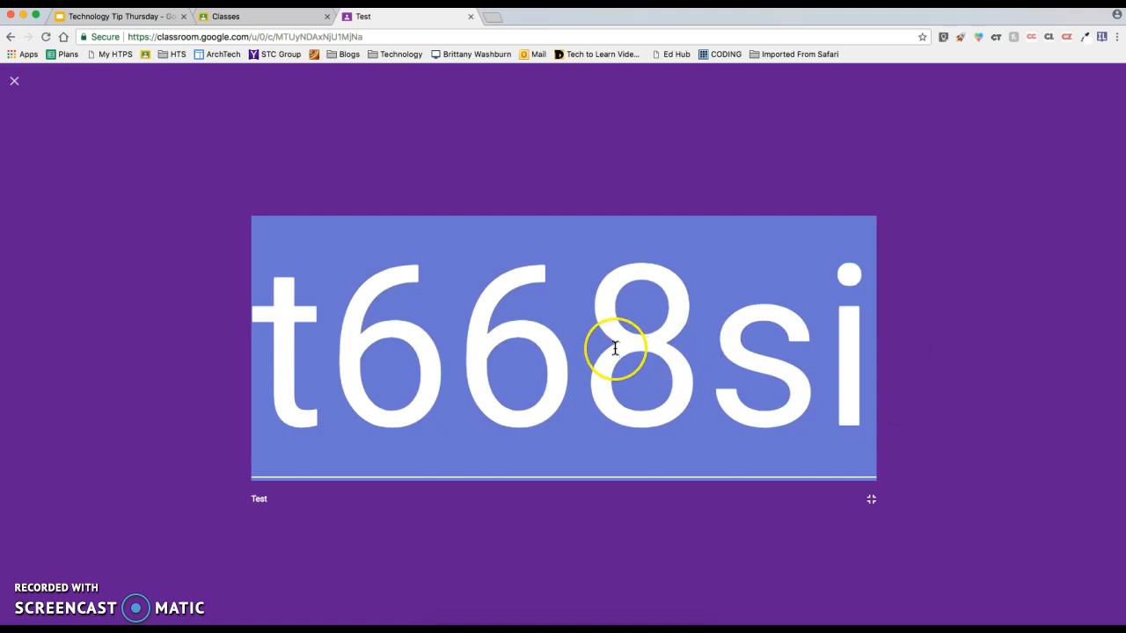
left_click(14, 85)
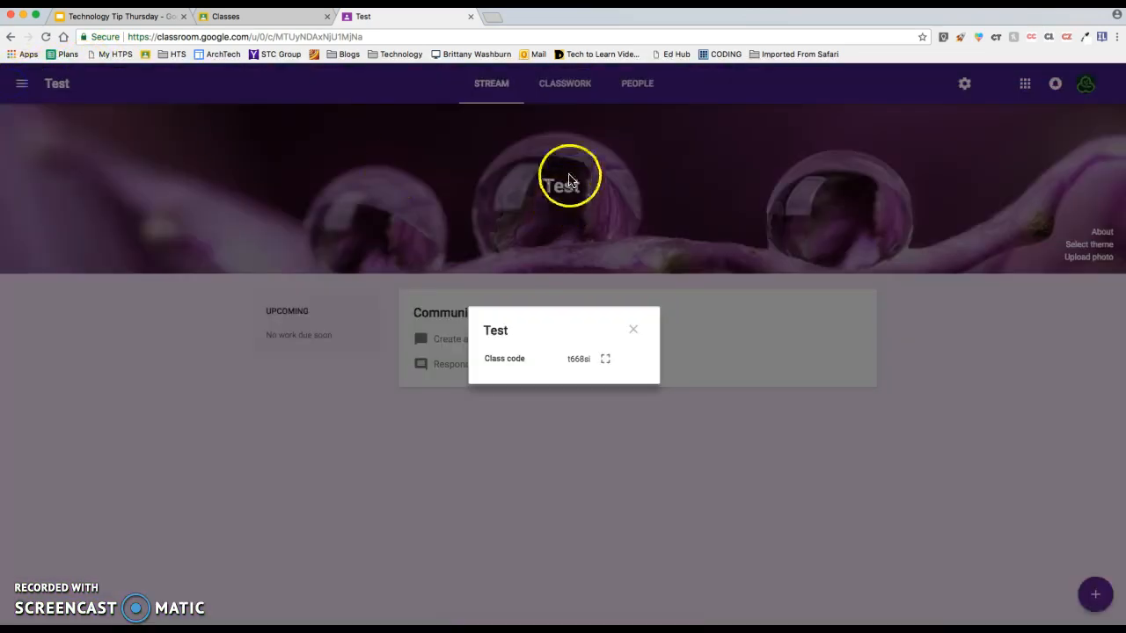
left_click(636, 327)
Step: Revisit the People page and show the options for adding a post to the class Stream
left_click(635, 88)
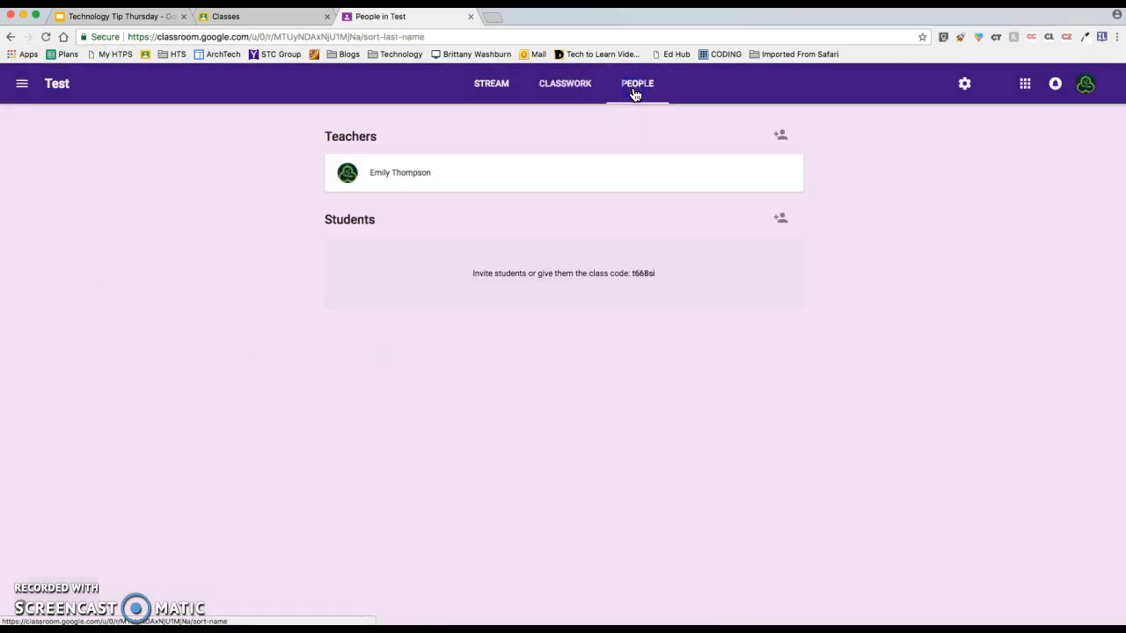
left_click(622, 95)
left_click(485, 91)
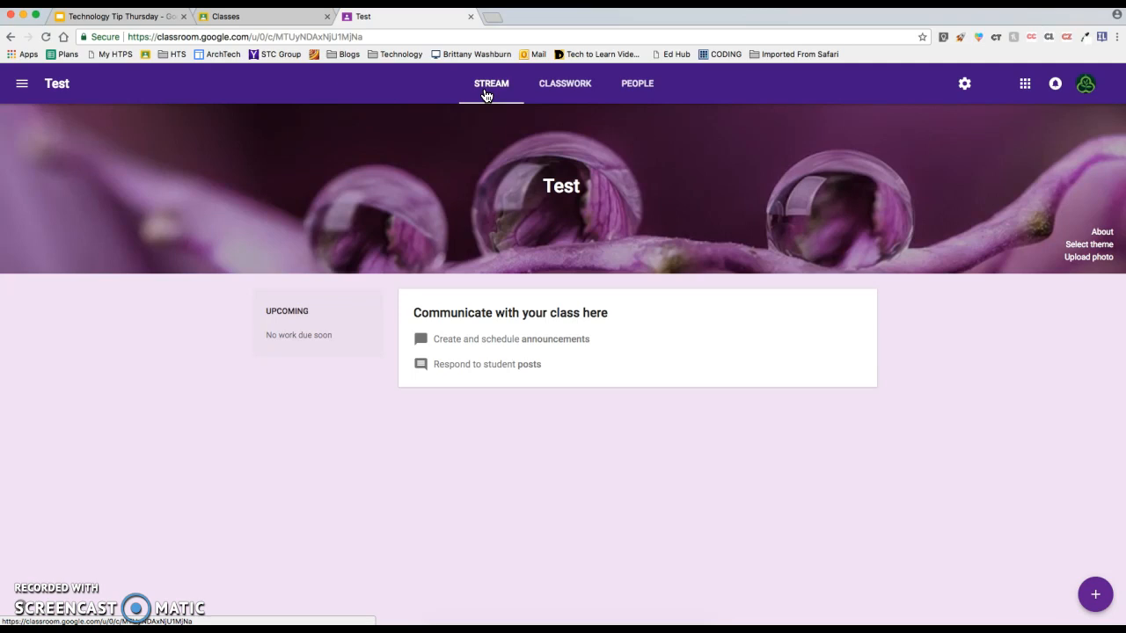
left_click(1093, 589)
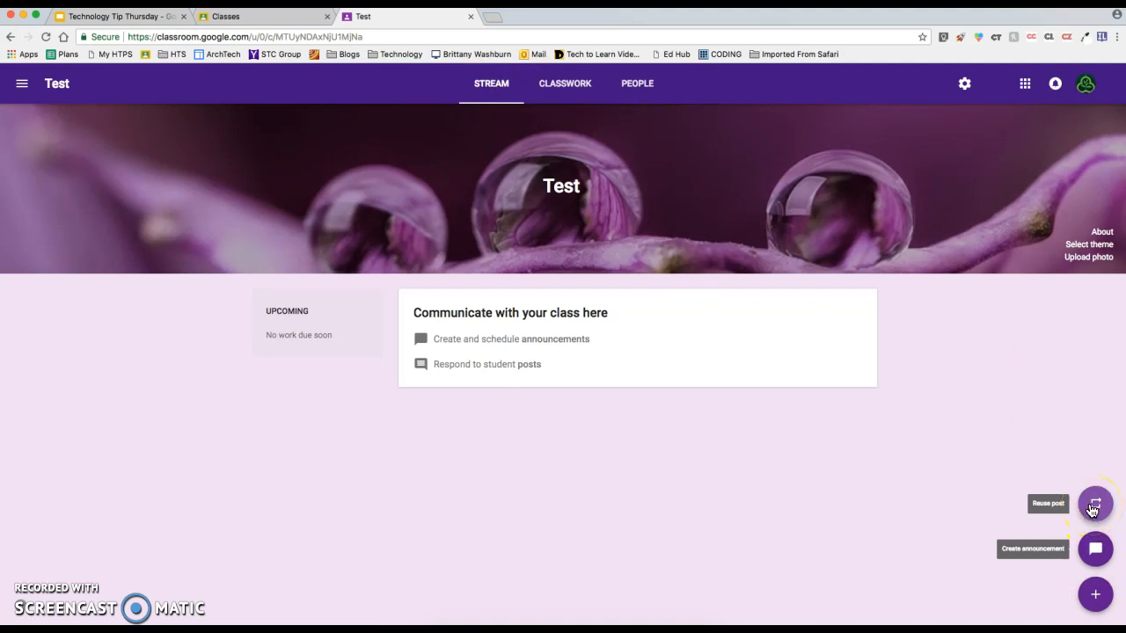
Step: Start a new assignment on the Test class's Classwork page
left_click(570, 85)
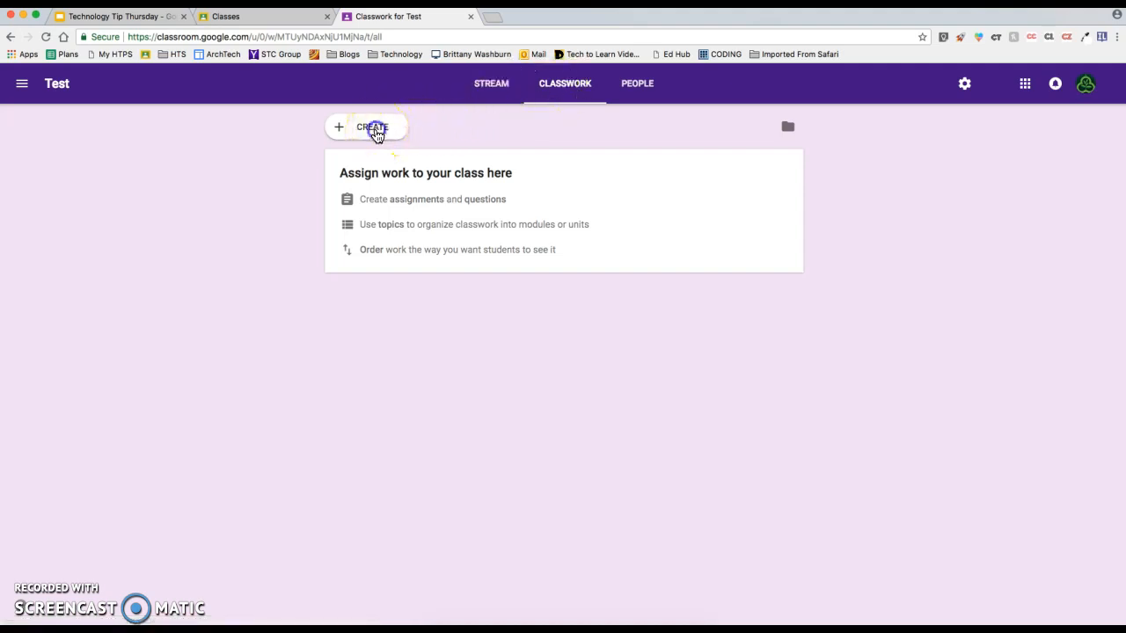
left_click(376, 132)
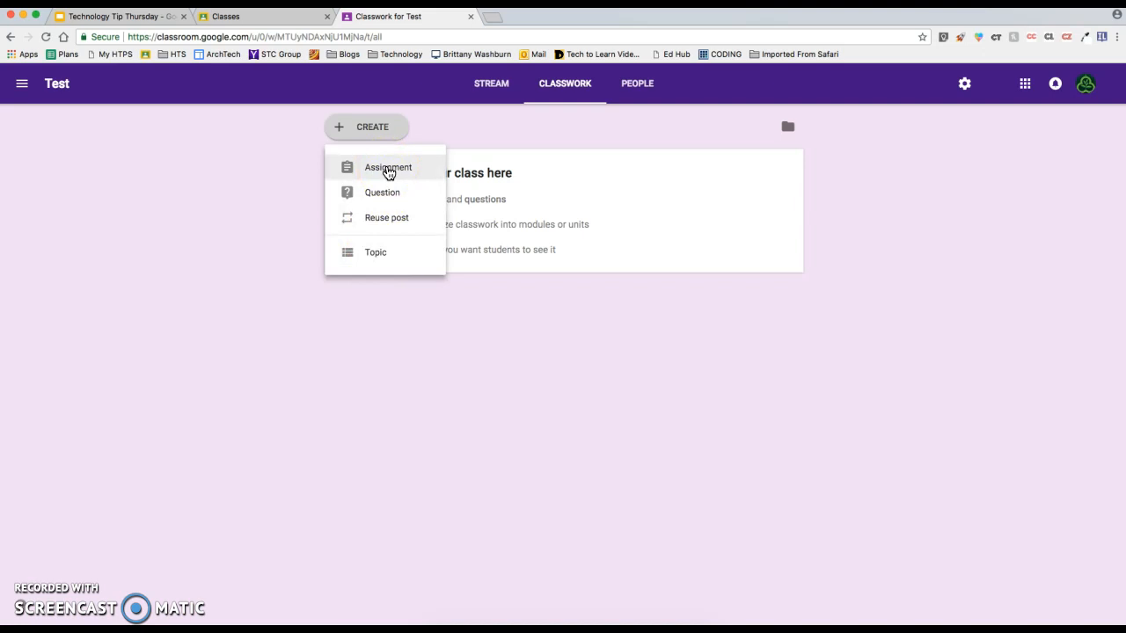
left_click(387, 169)
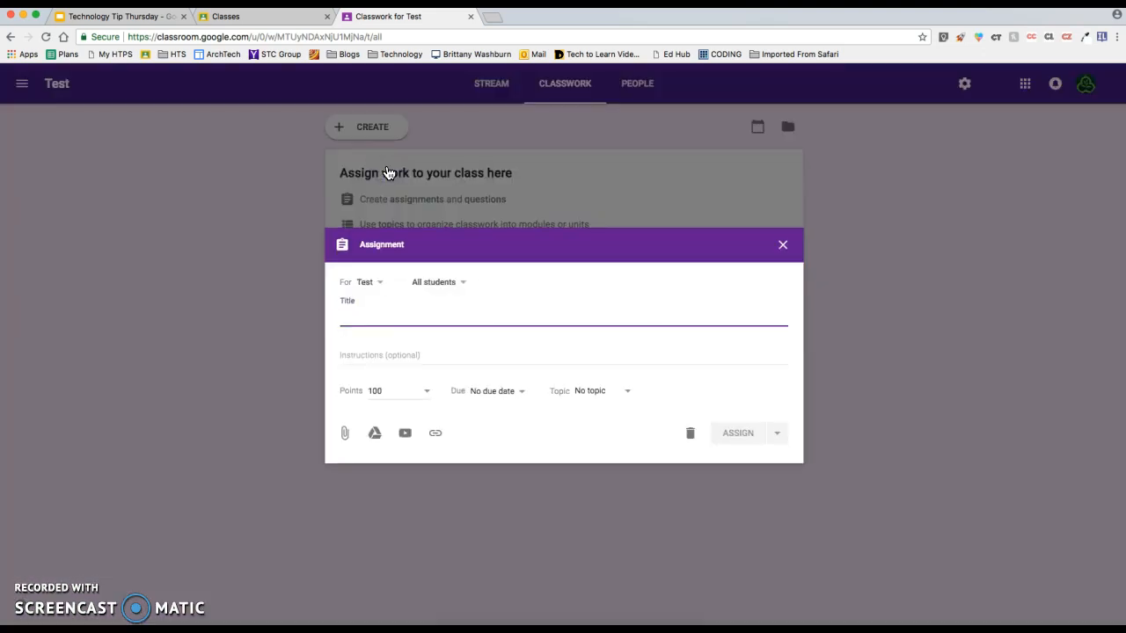
Step: Try adding 8 Blue, 8 Green and 8 Red Technology to the assignment's classes, and deselect them again
left_click(370, 282)
left_click(369, 132)
left_click(369, 166)
left_click(370, 208)
left_click(369, 206)
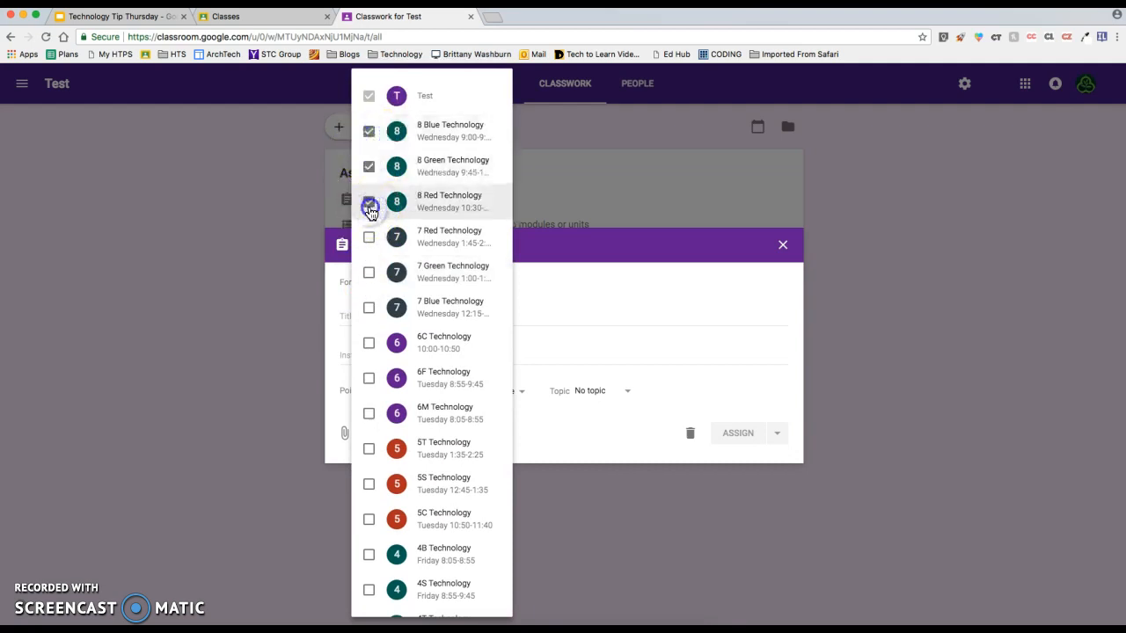
left_click(369, 169)
left_click(370, 134)
left_click(555, 262)
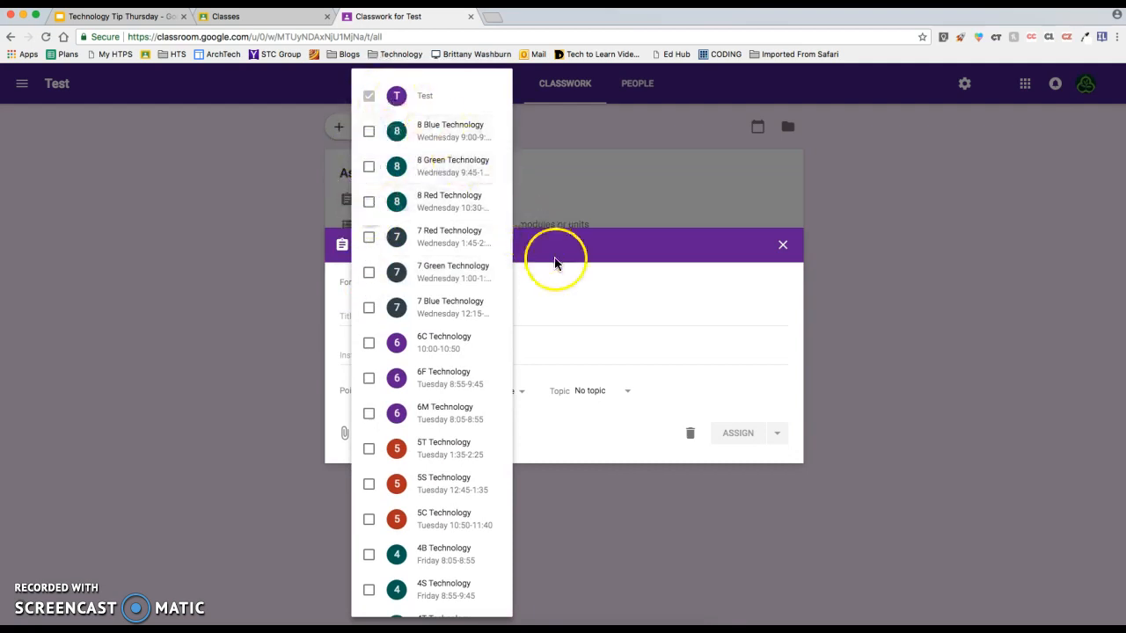
Step: Look at the class and student recipient choices for the assignment
left_click(423, 284)
left_click(369, 284)
left_click(578, 276)
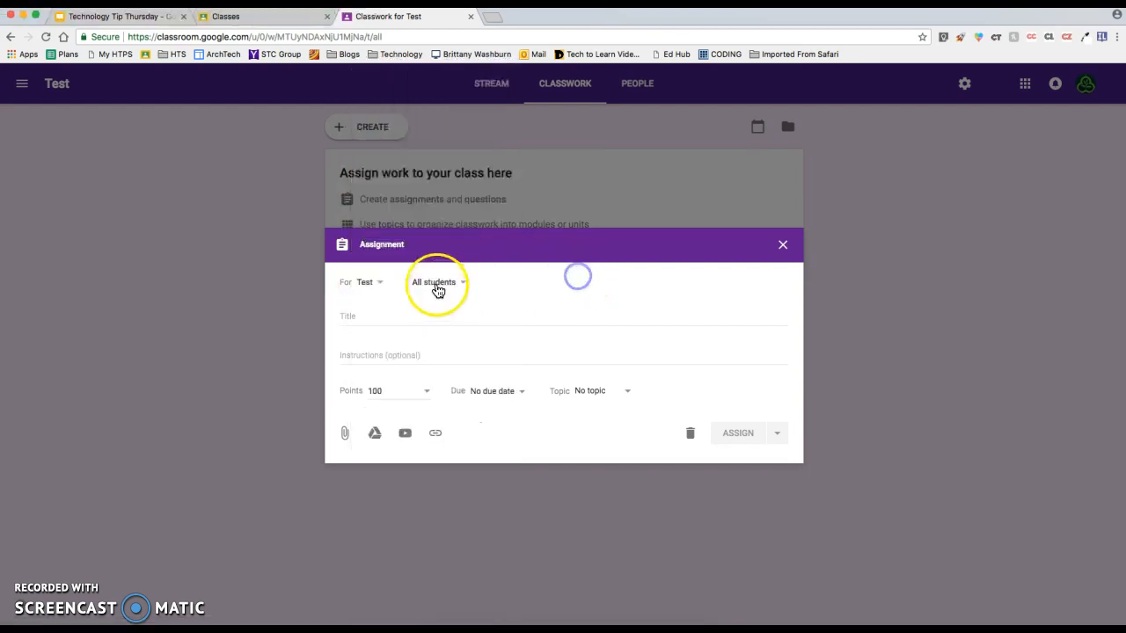
left_click(435, 283)
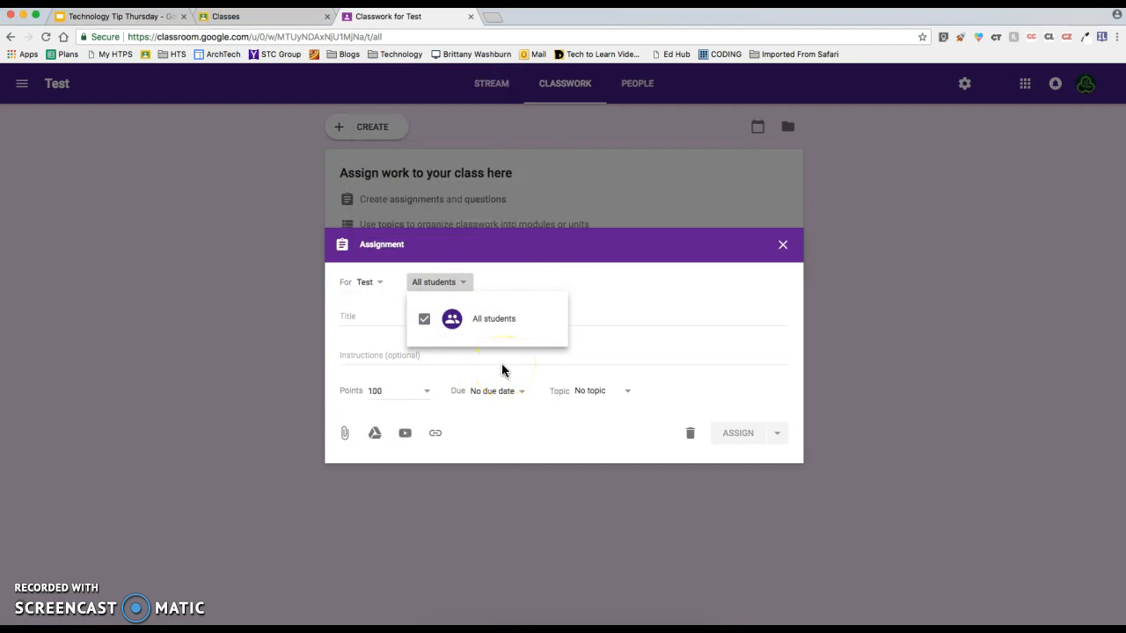
left_click(638, 294)
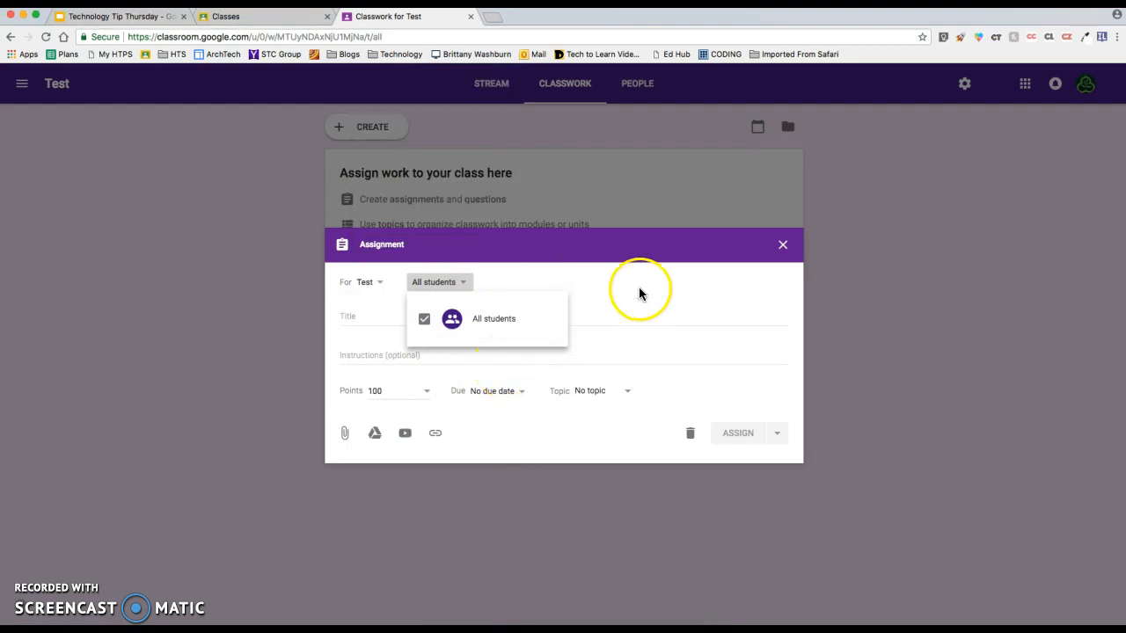
Step: Title the assignment "Test", enter a first instruction naming the teacher's "Meet" slides, and begin line "2." below a blank line
left_click(355, 321)
type("Test")
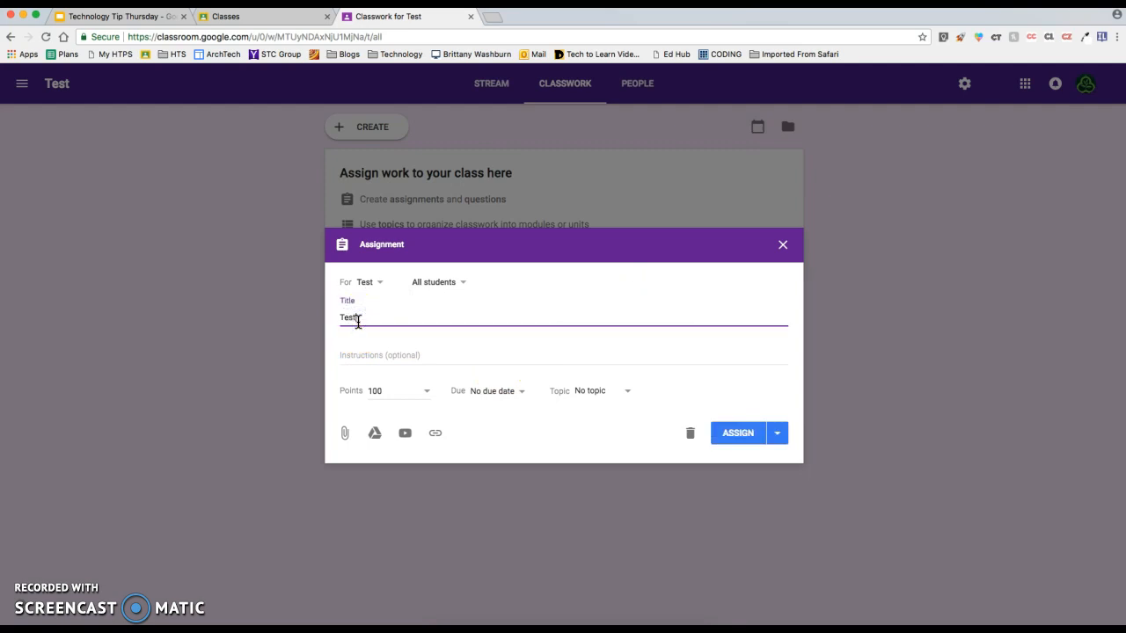
left_click(368, 356)
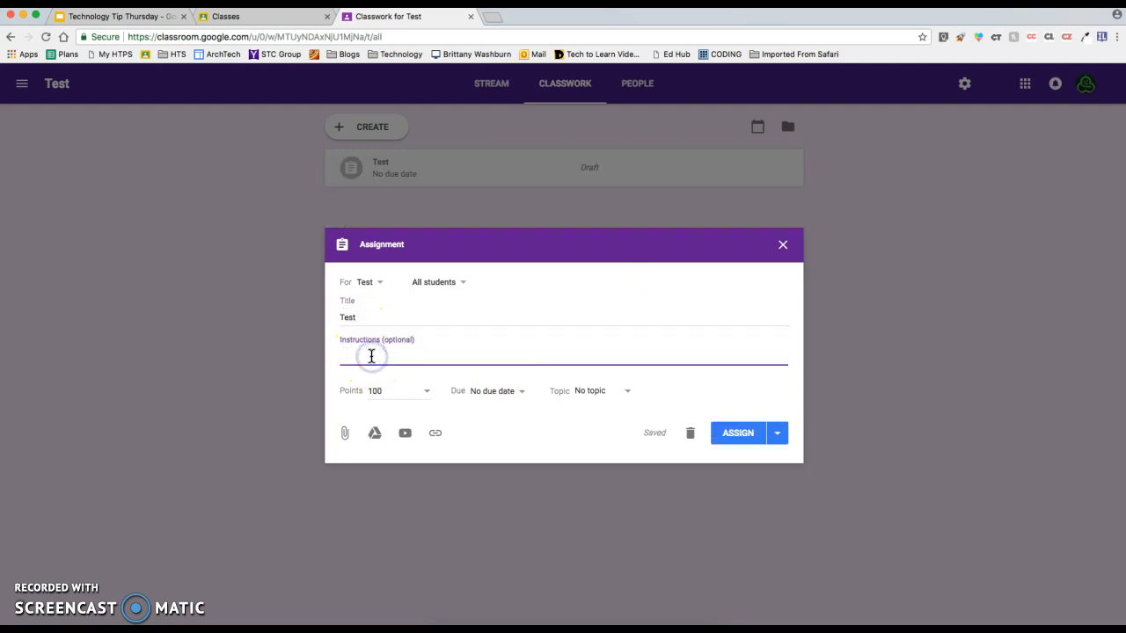
type("1.")
type("Meet Mrs. Thompson Slides")
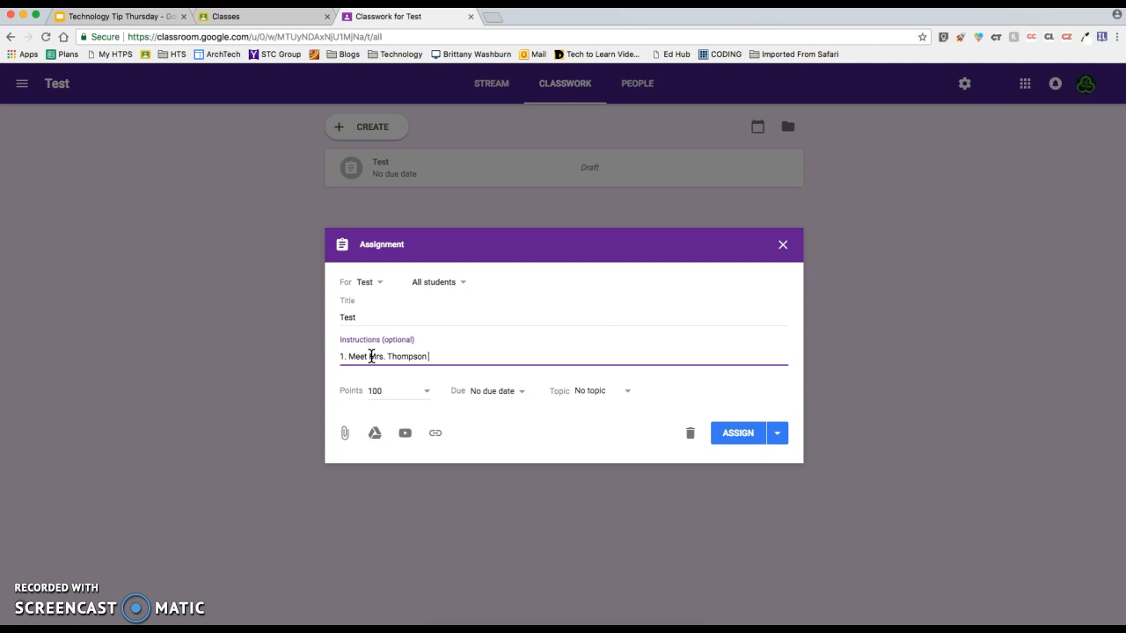
key("Return")
key("Return")
type("2.")
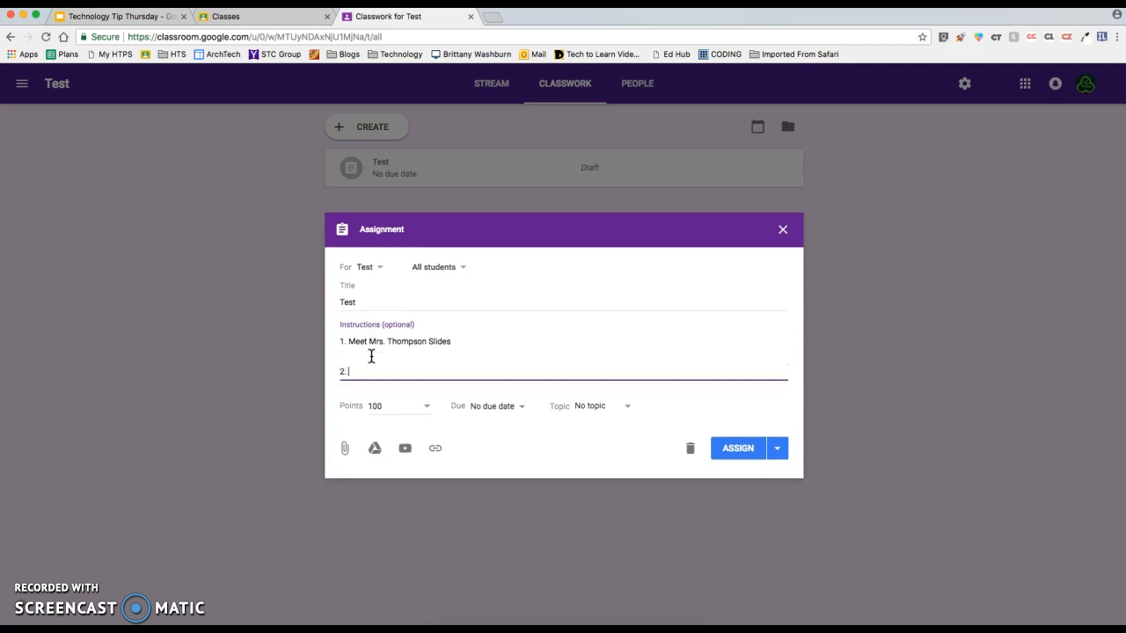
type(" Go to join.")
key("BackSpace")
key("BackSpace")
key("BackSpace")
key("BackSpace")
key("BackSpace")
key("BackSpace")
key("BackSpace")
key("BackSpace")
key("BackSpace")
key("BackSpace")
key("BackSpace")
key("BackSpace")
Step: Complete the second instruction with "click on the quizizz link to take the game"
type("click on the quizizz link to take the ")
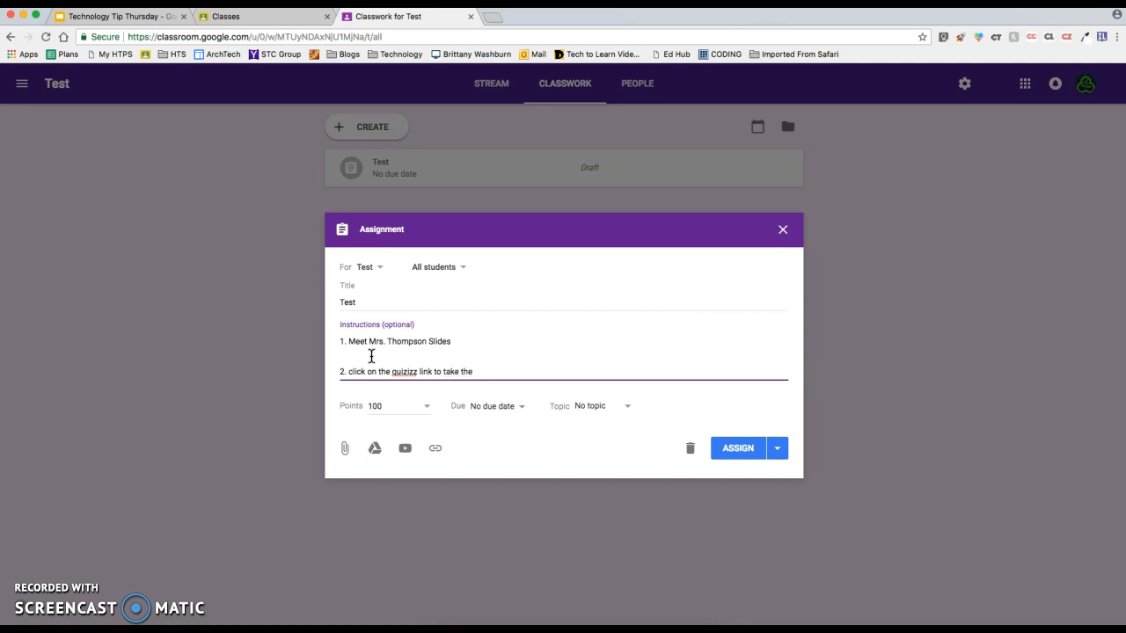
type("game")
Step: Set the assignment's due date to Aug 28, 2018, without a due time
left_click(478, 408)
left_click(502, 451)
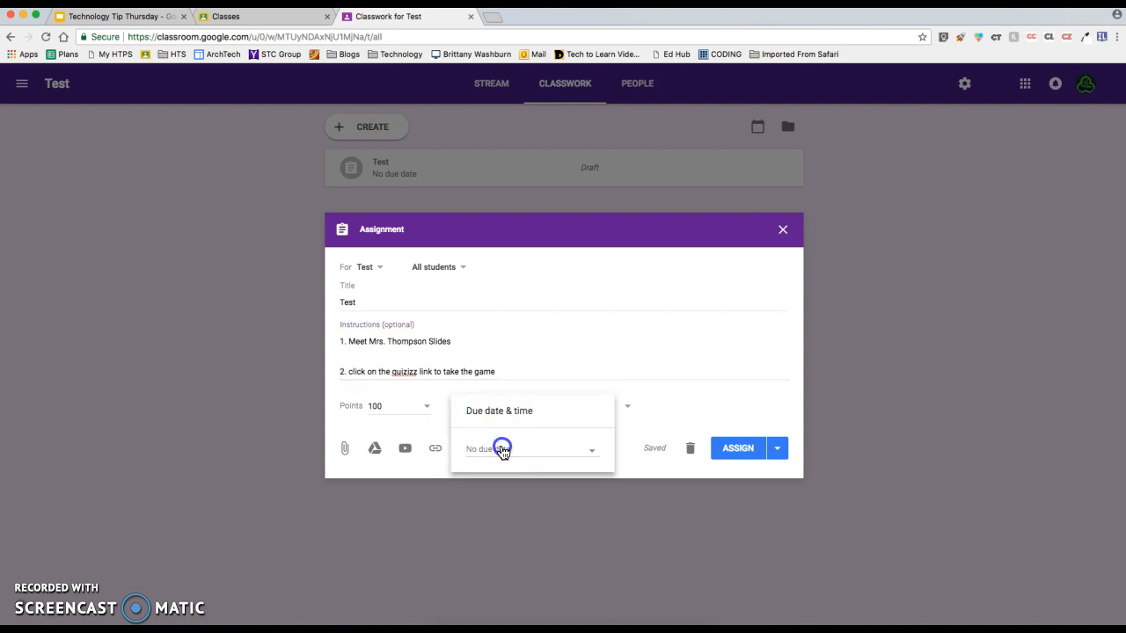
left_click(521, 588)
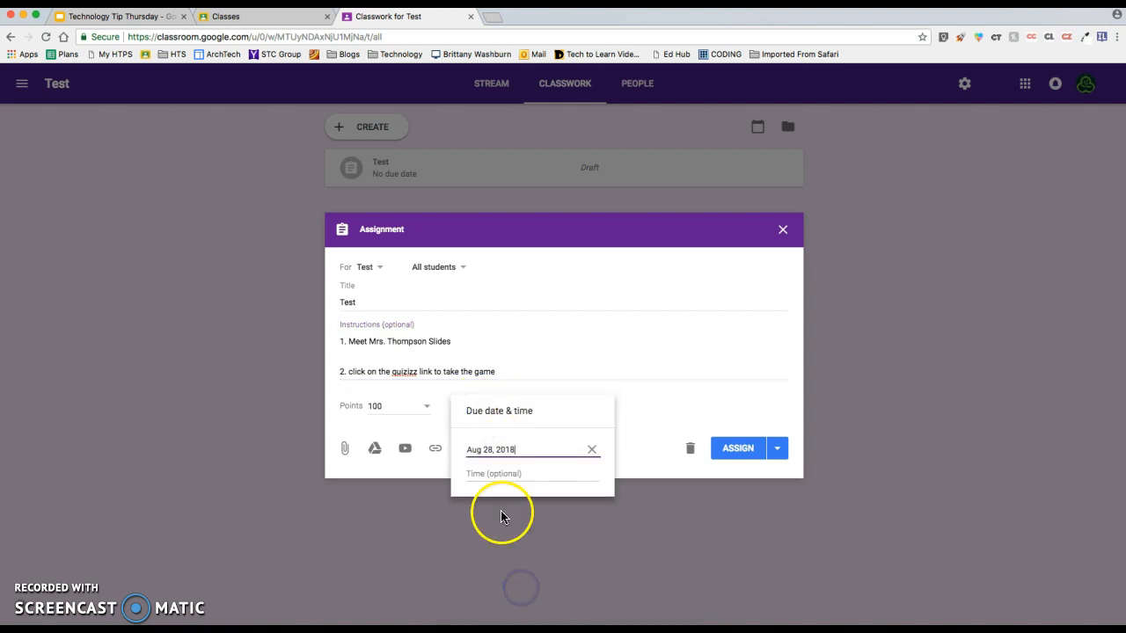
left_click(501, 475)
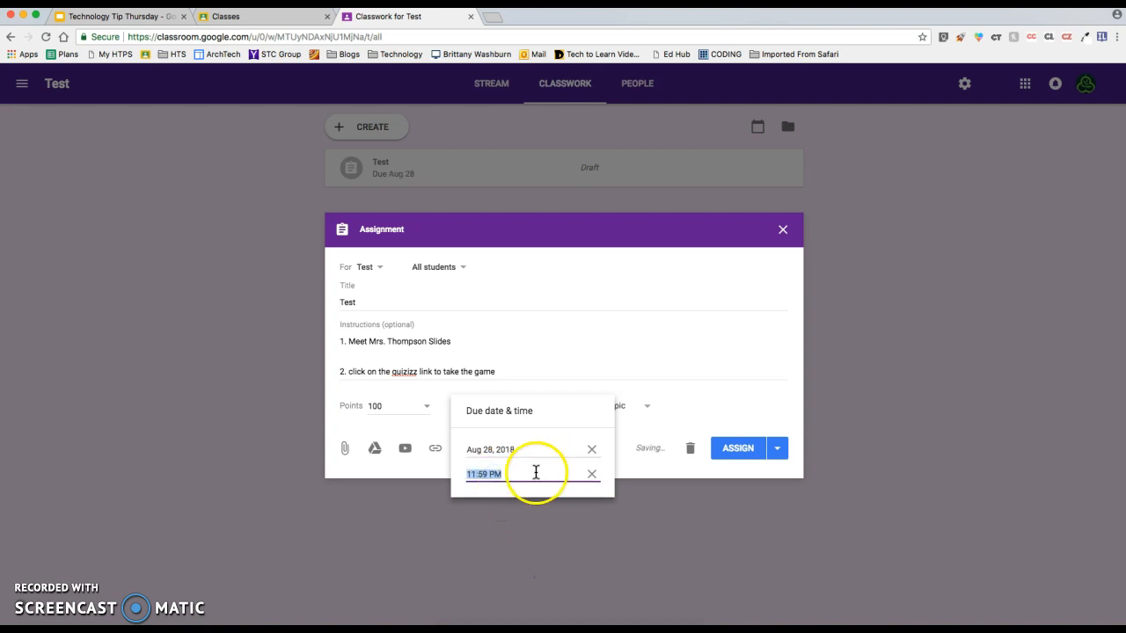
left_click(591, 474)
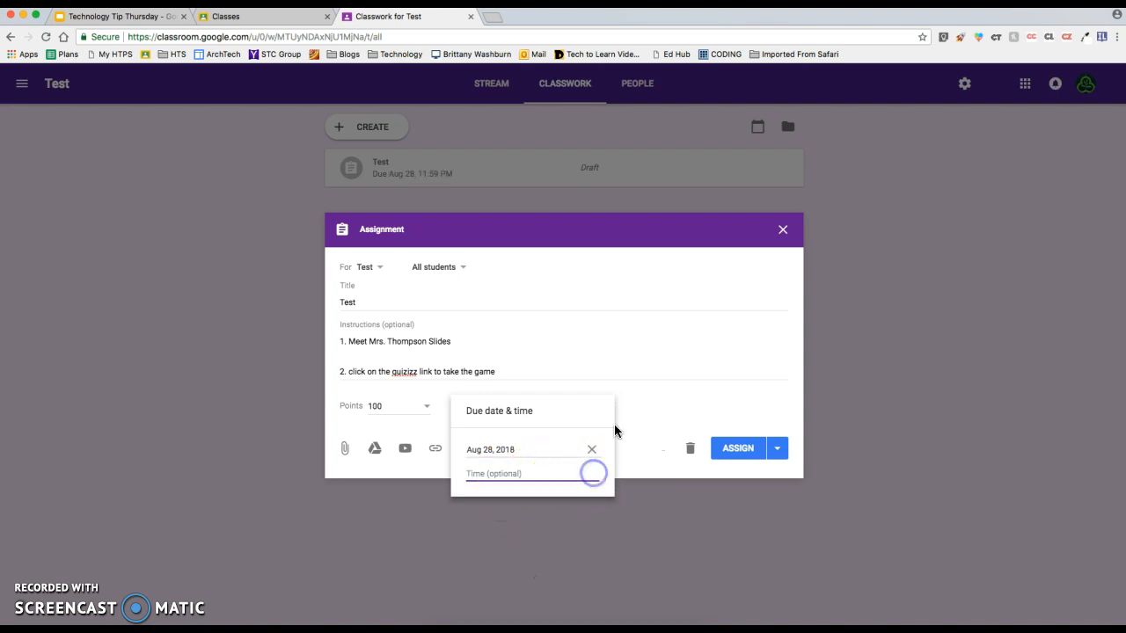
left_click(632, 383)
Step: Create a new topic named "Nouns" for the assignment
left_click(586, 404)
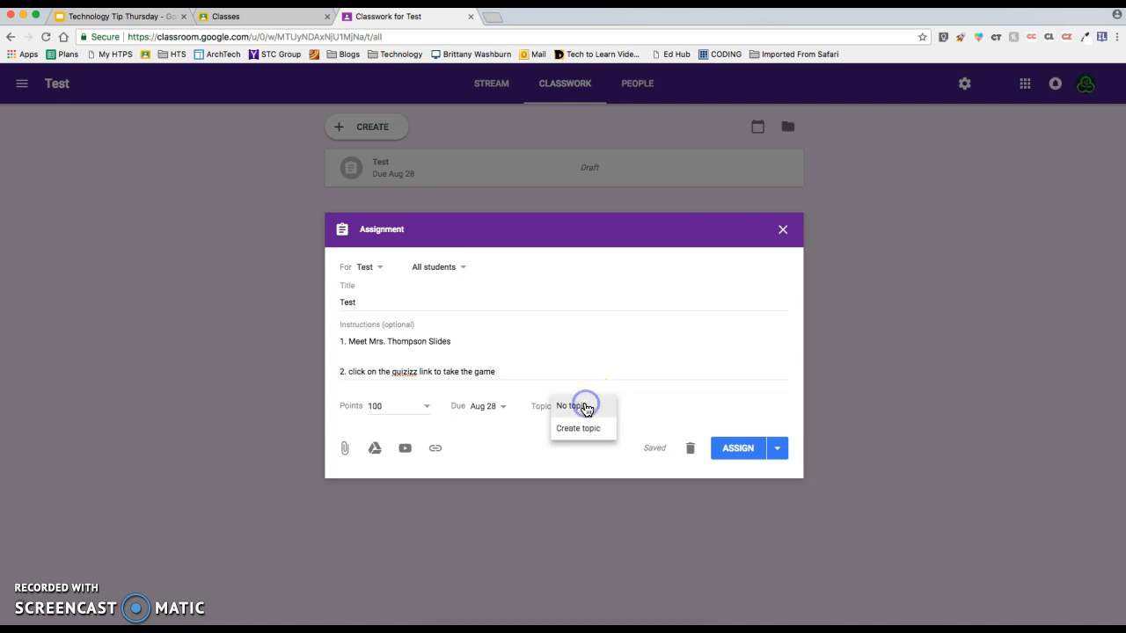
left_click(588, 430)
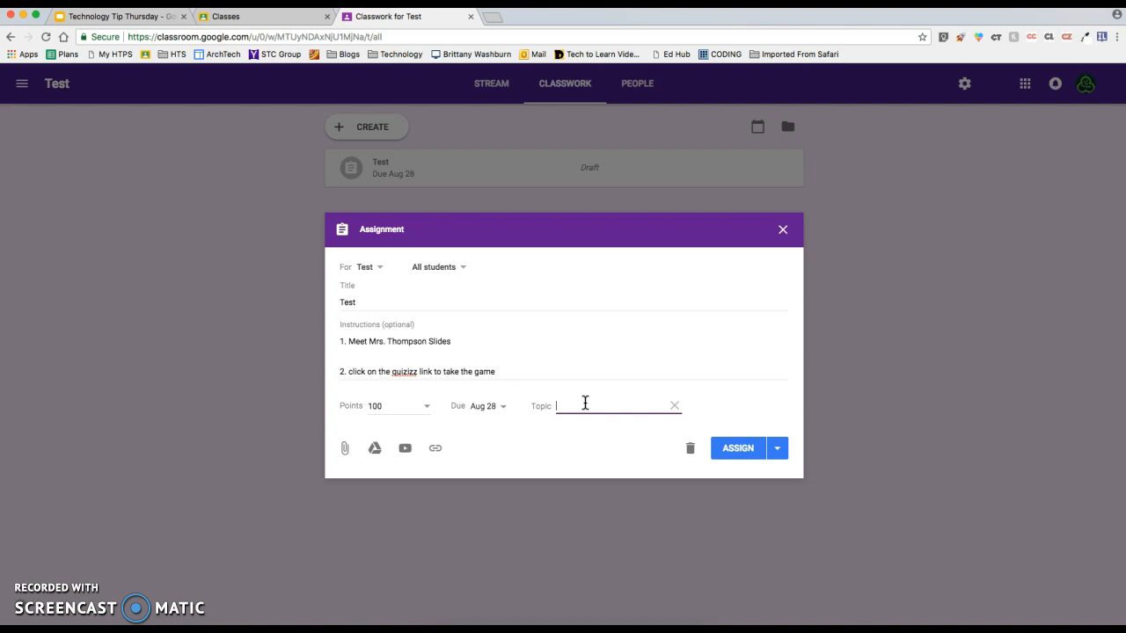
type("Nouns")
left_click(576, 427)
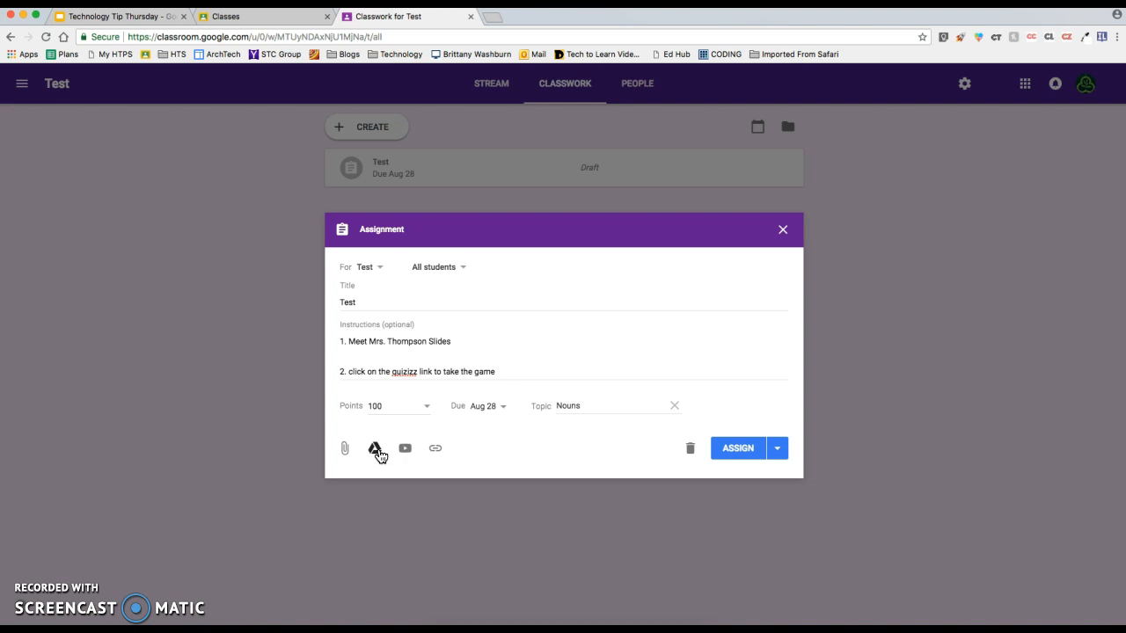
Step: Search Google Drive for the teacher's "Meet" files and attach the non-template Interactive Slides presentation to the assignment
left_click(376, 450)
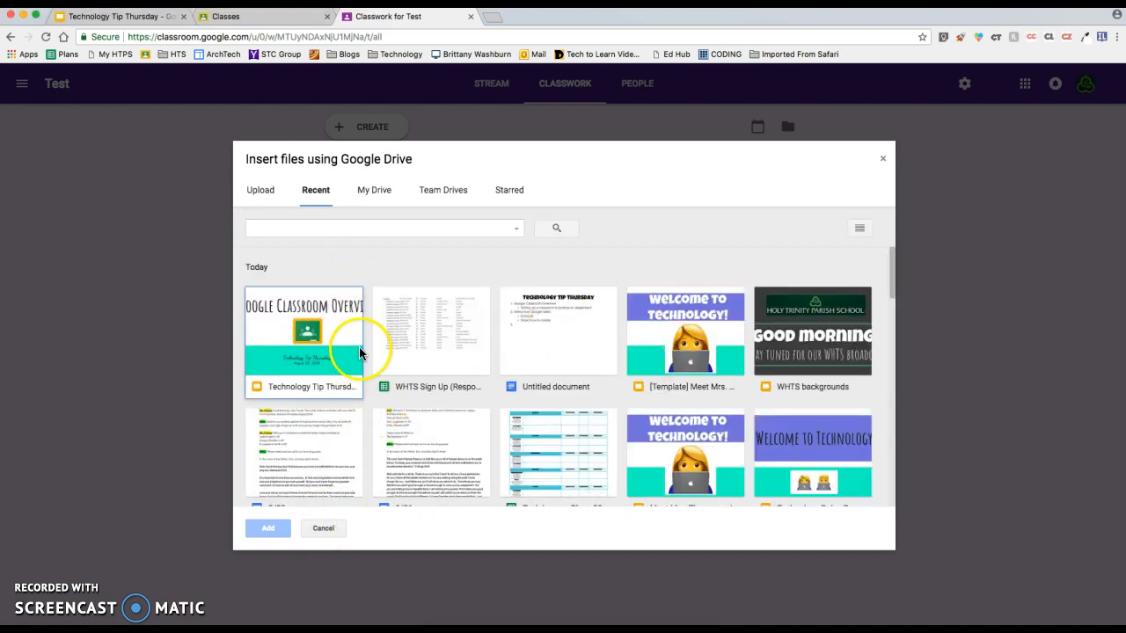
scroll(360, 352, "down", 5)
scroll(360, 352, "up", 8)
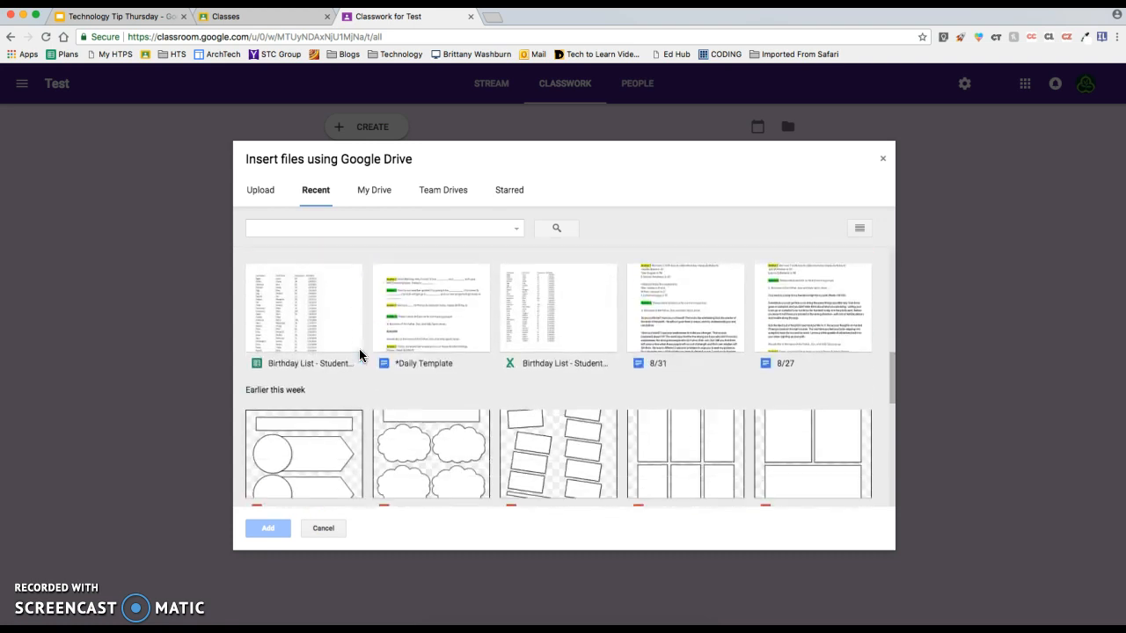
left_click(383, 220)
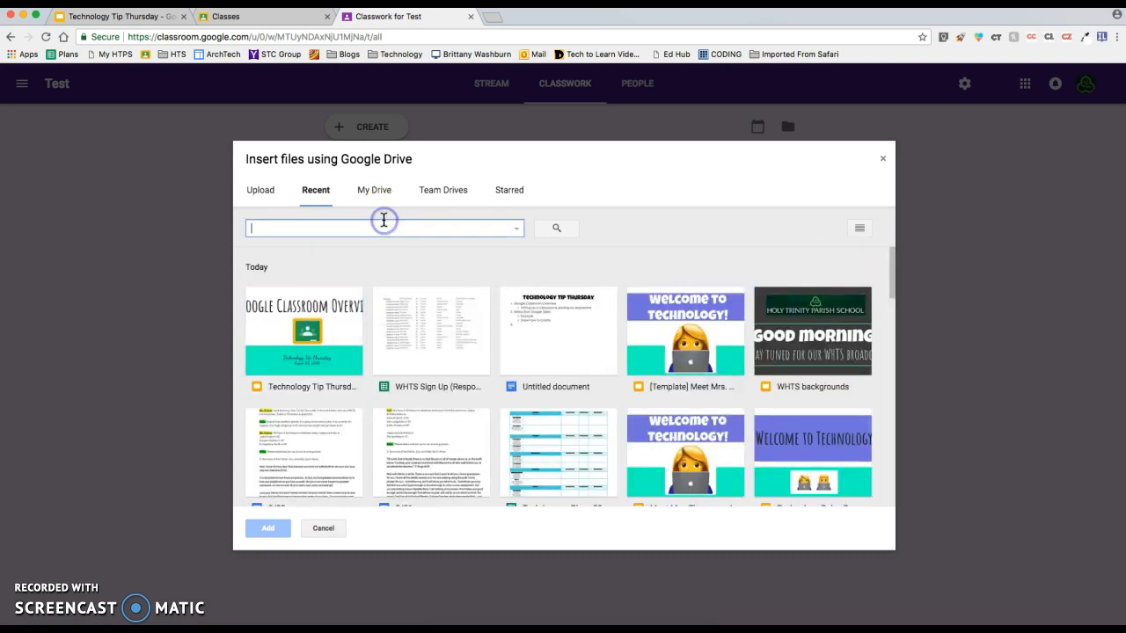
type("meet mrs. thompson")
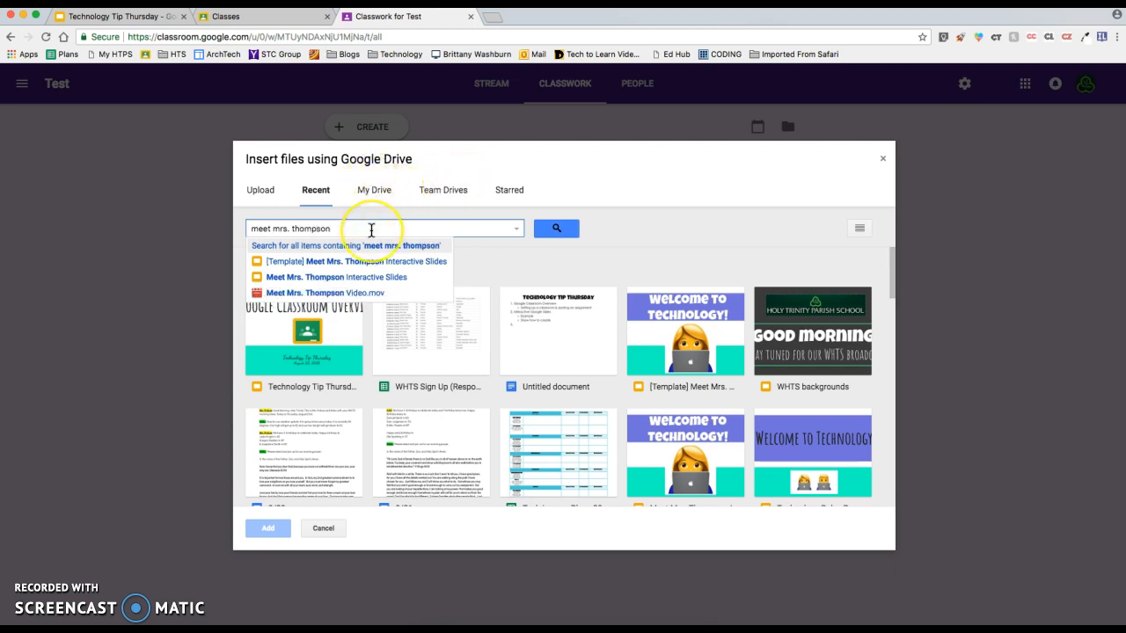
key("Return")
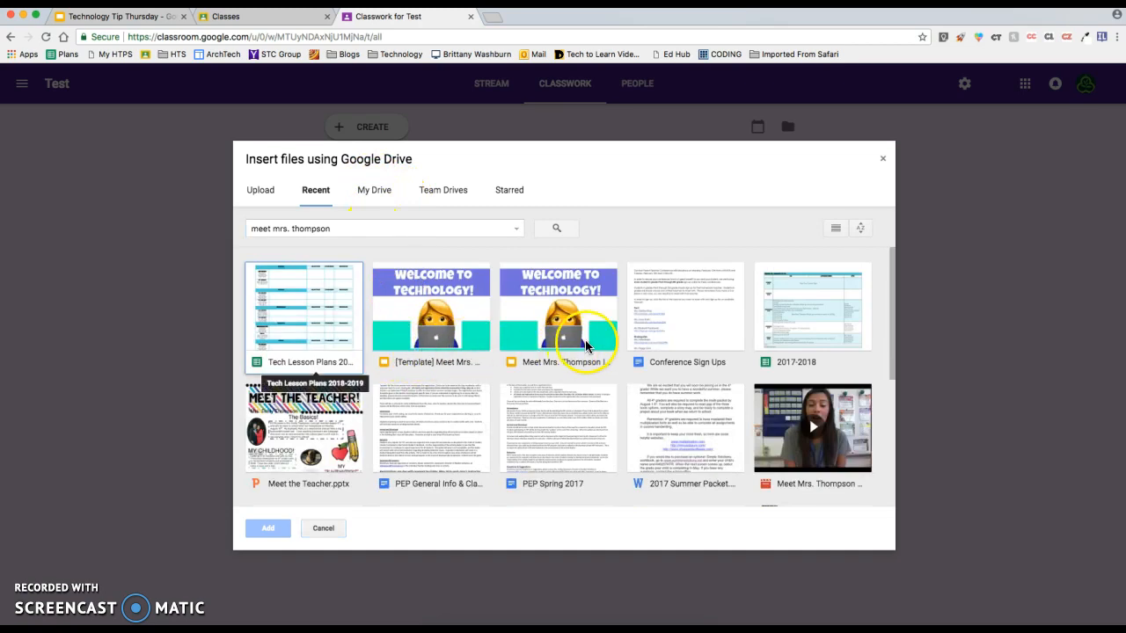
left_click(585, 346)
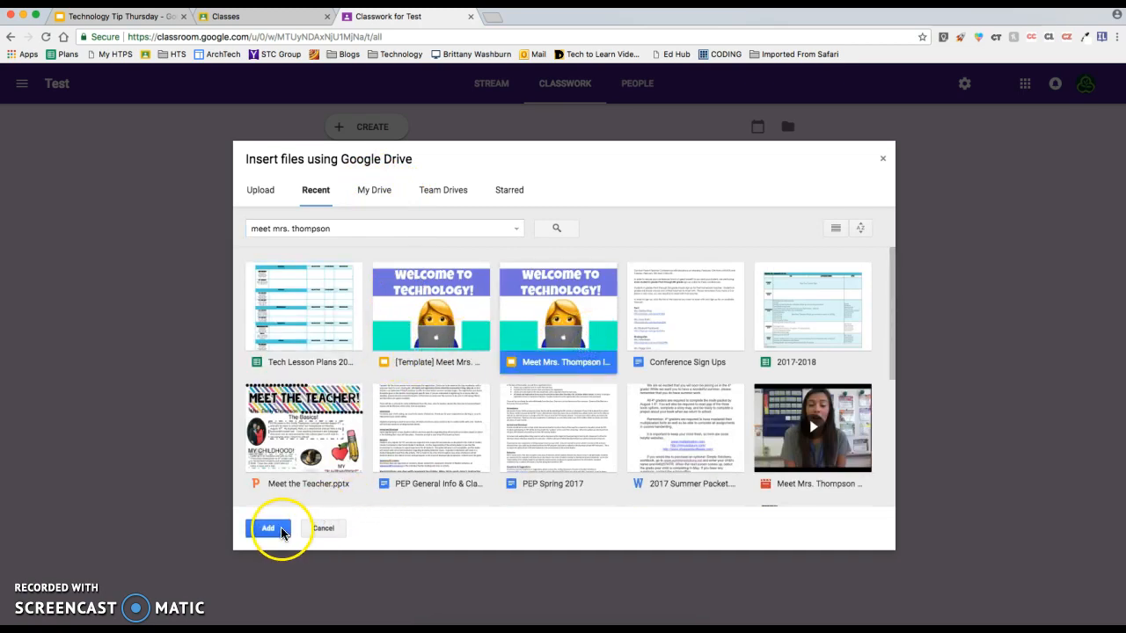
left_click(268, 529)
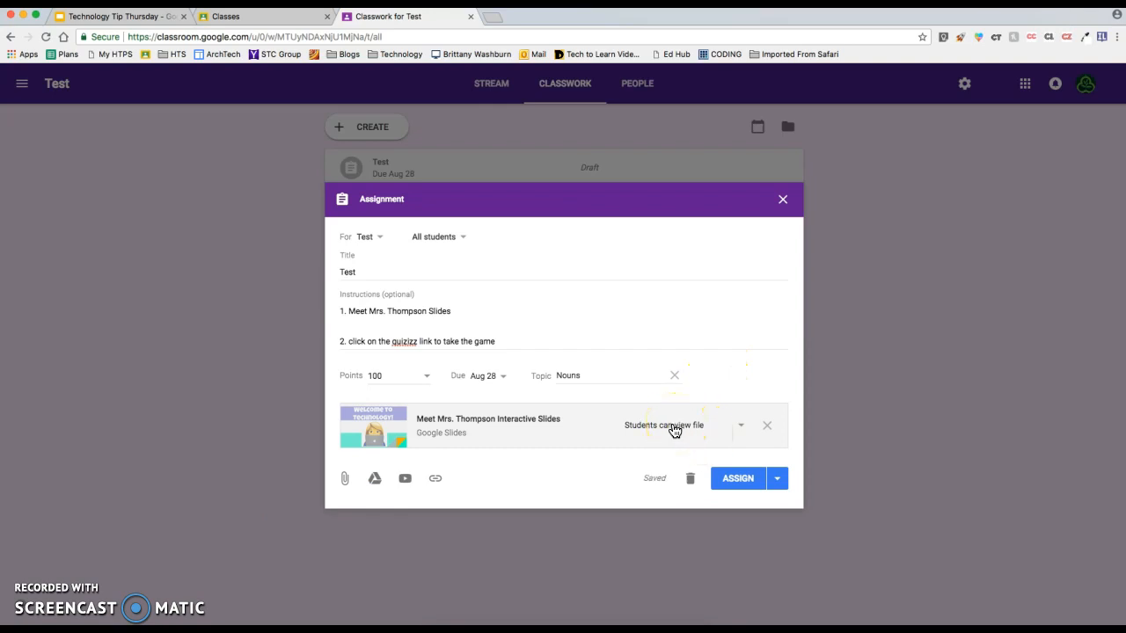
Step: Set the attached slides' sharing option to "Make a copy for each student"
left_click(674, 430)
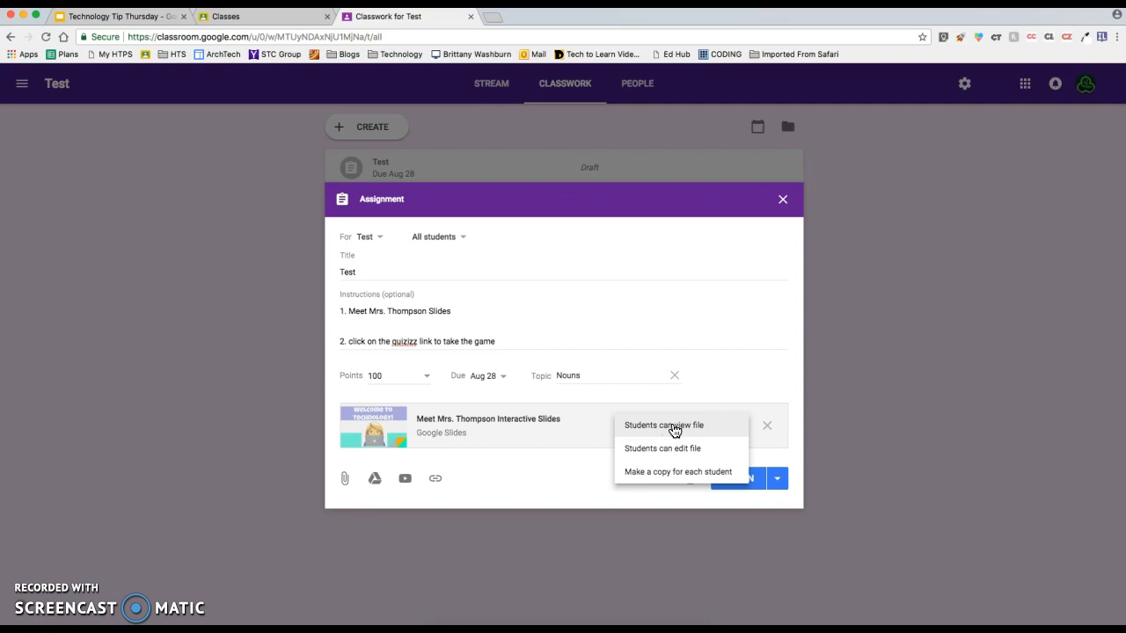
left_click(663, 451)
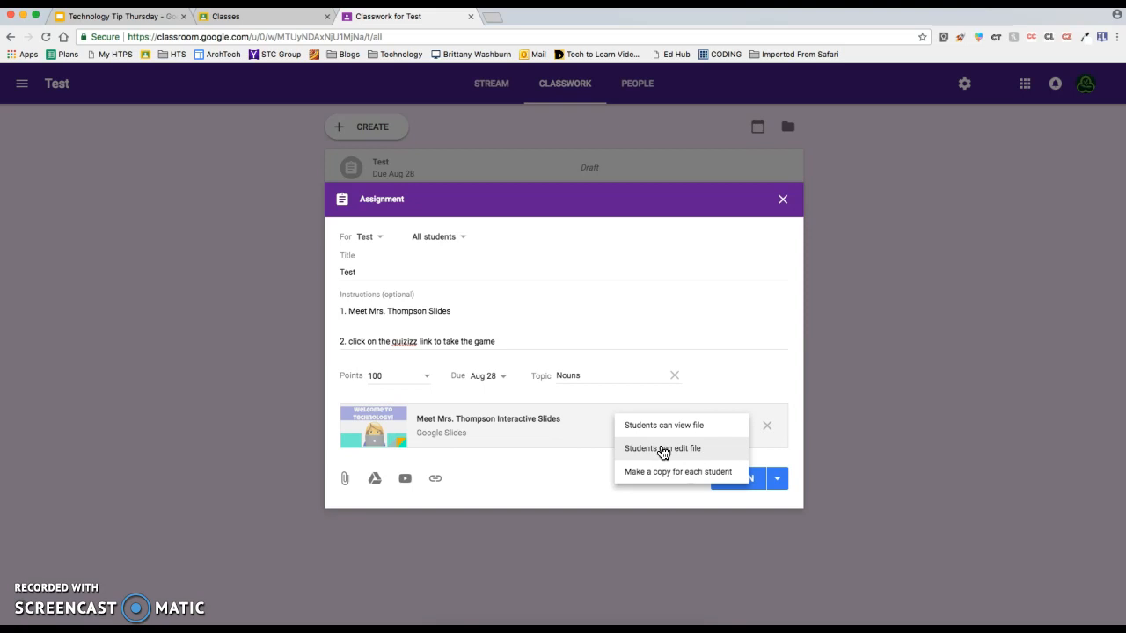
left_click(651, 473)
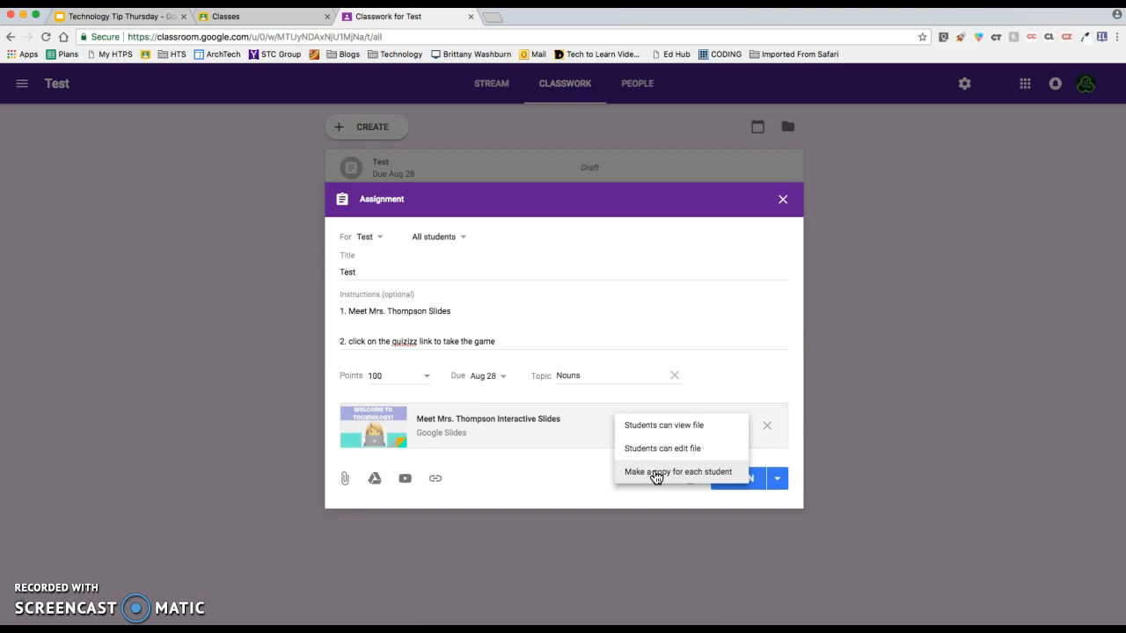
left_click(656, 473)
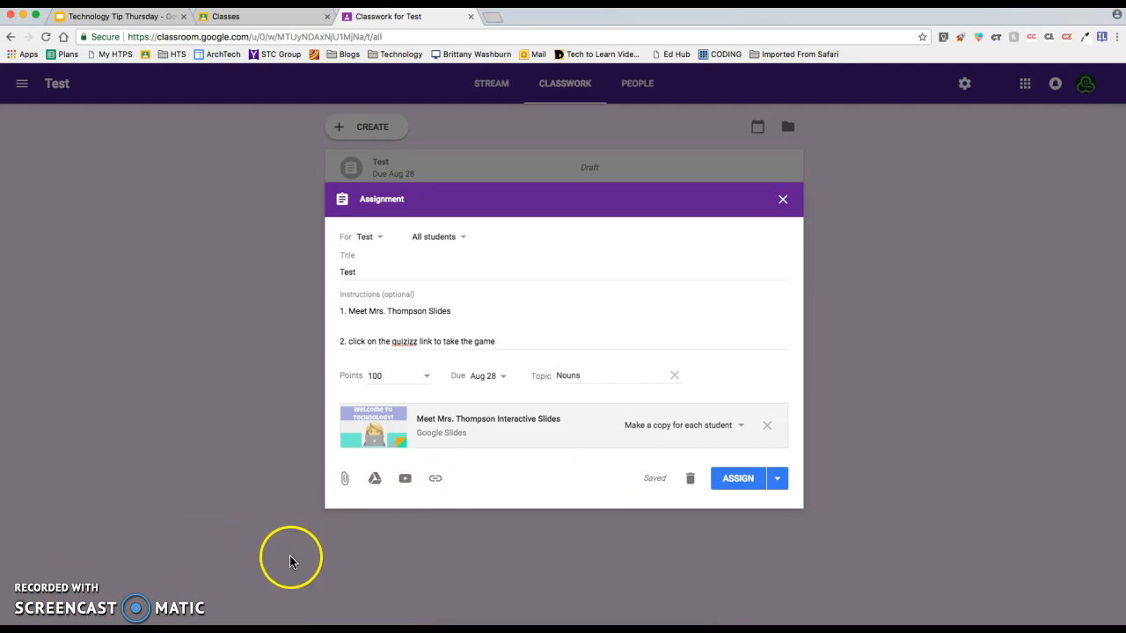
Step: Attach the link join.quizizz.com to the assignment
left_click(437, 480)
type("j")
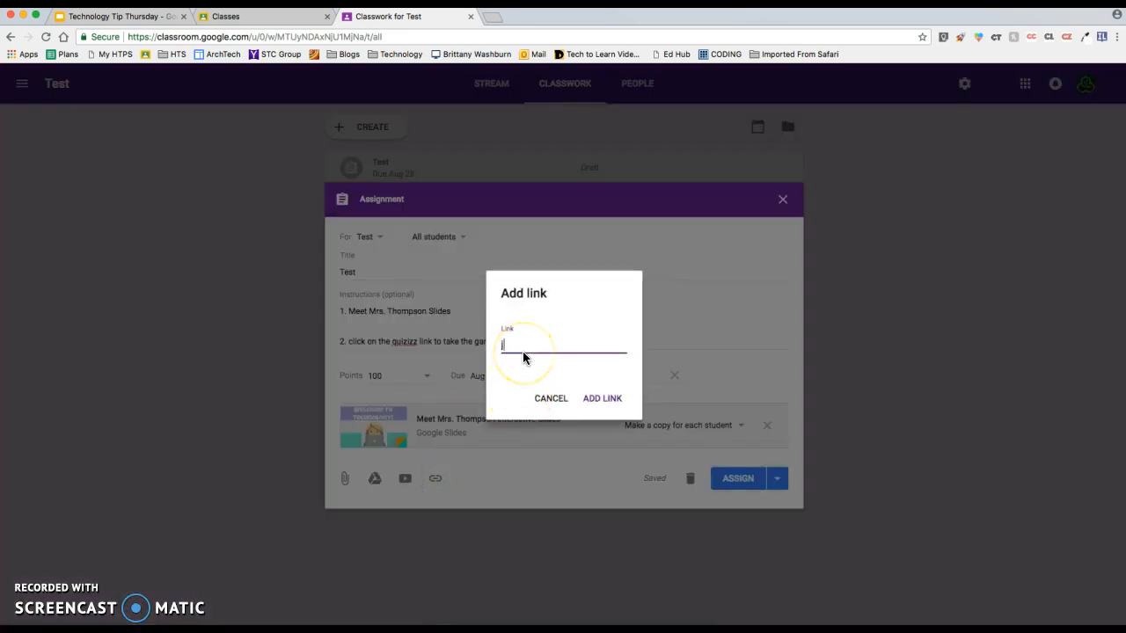
type("oin.quizizz.com")
key("Return")
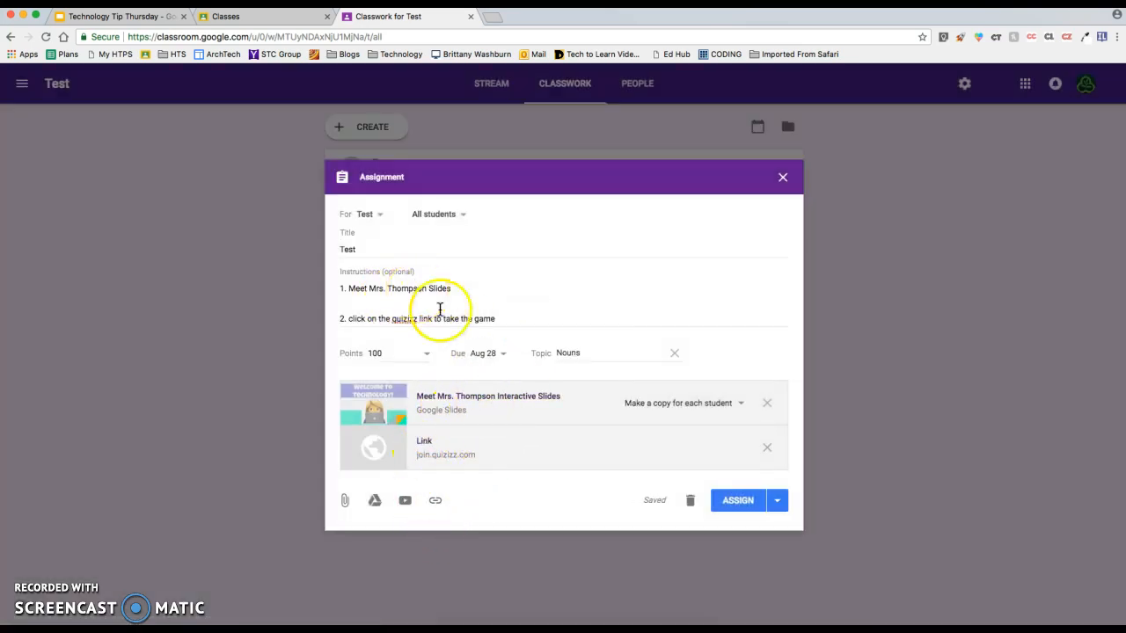
Step: Look over the schedule and draft options, and assign the Test assignment to the class
left_click(777, 501)
left_click(758, 538)
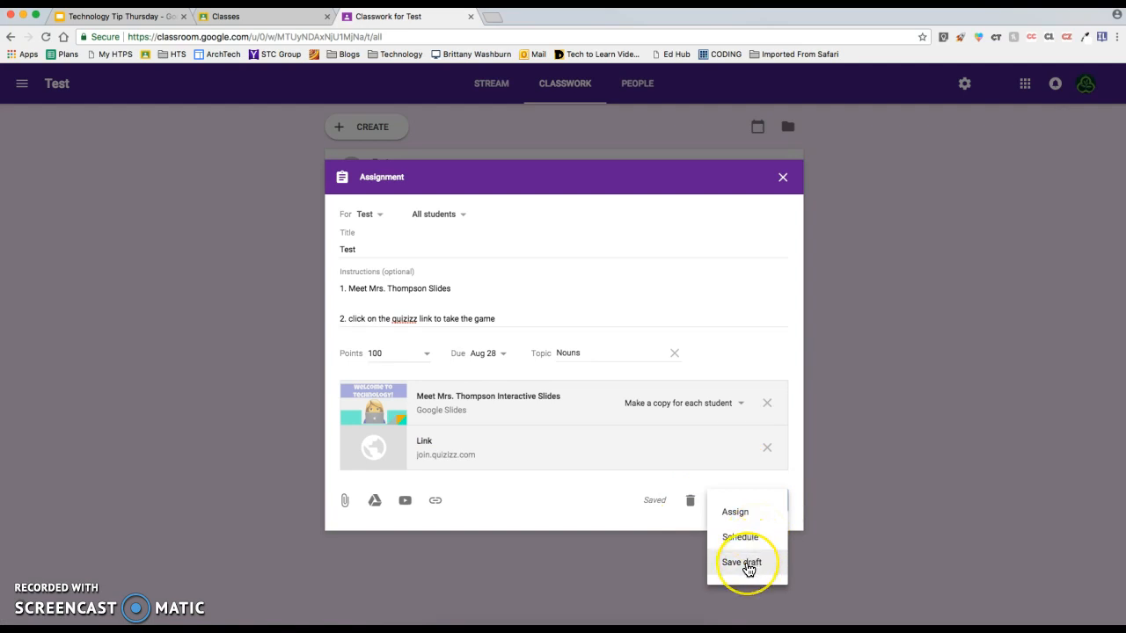
left_click(783, 458)
left_click(748, 504)
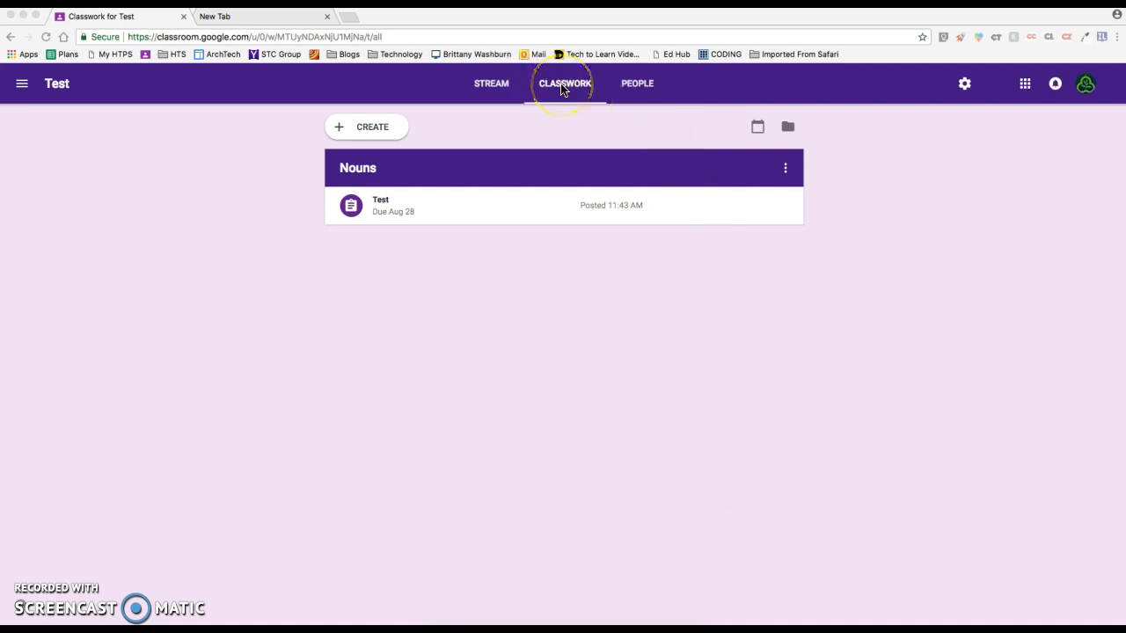
Step: Open the posted Test assignment from the class stream and review its instructions and student work pages
left_click(492, 87)
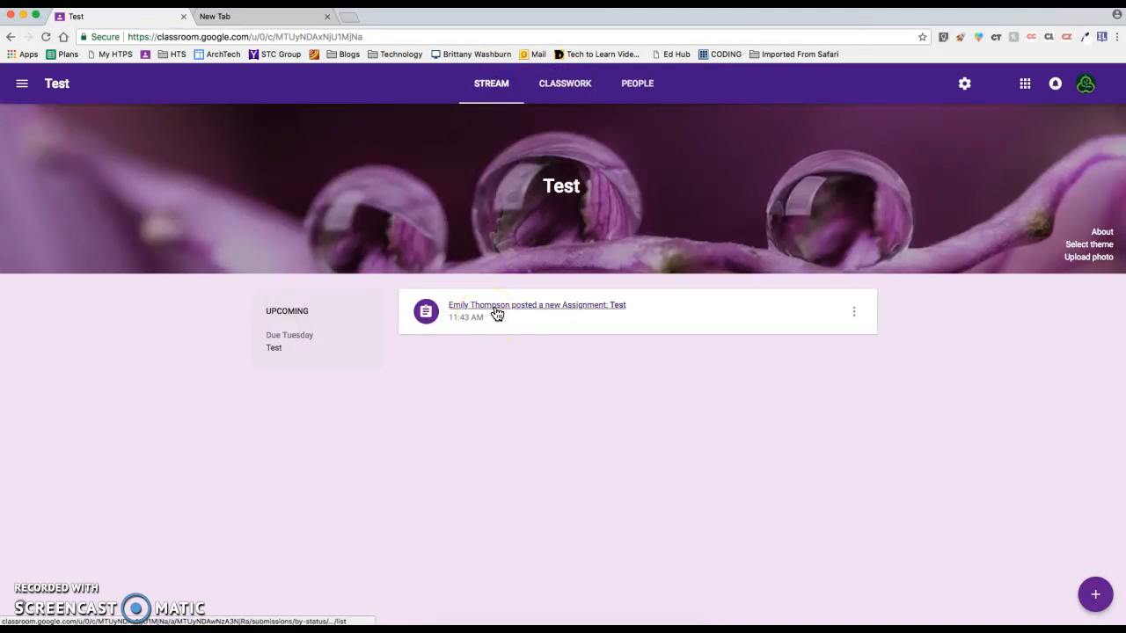
left_click(495, 307)
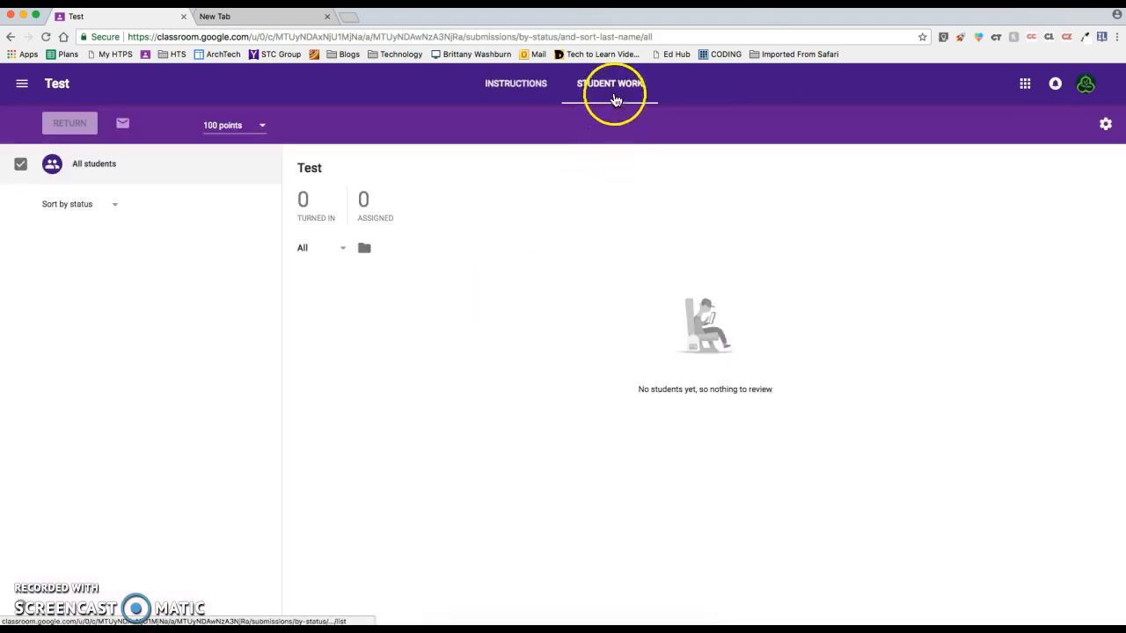
left_click(507, 95)
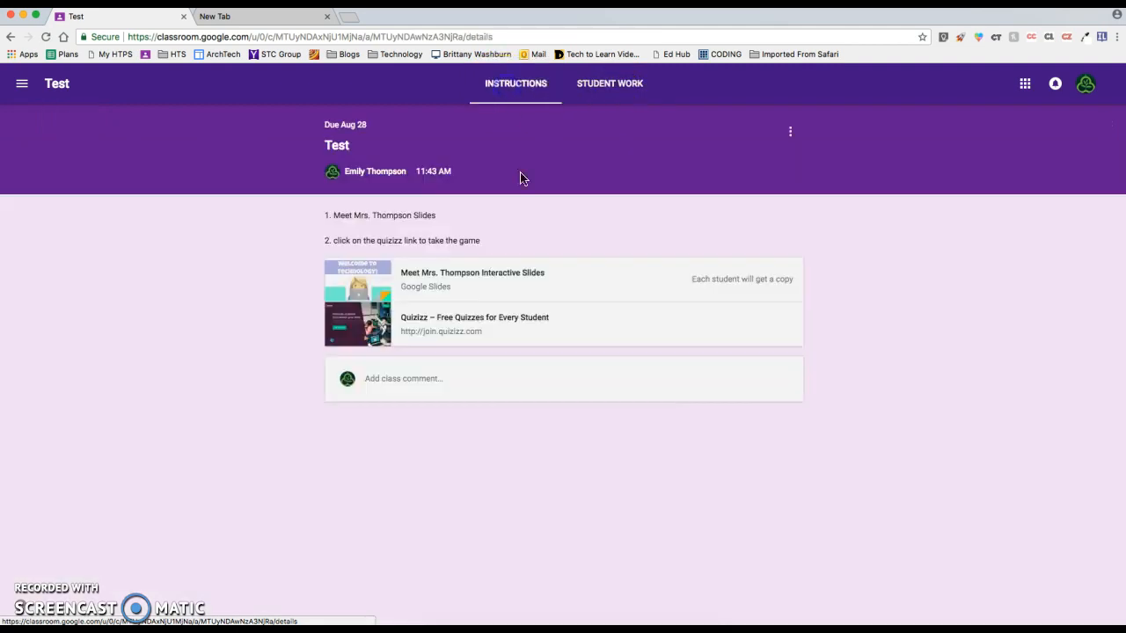
left_click(535, 262)
left_click(608, 83)
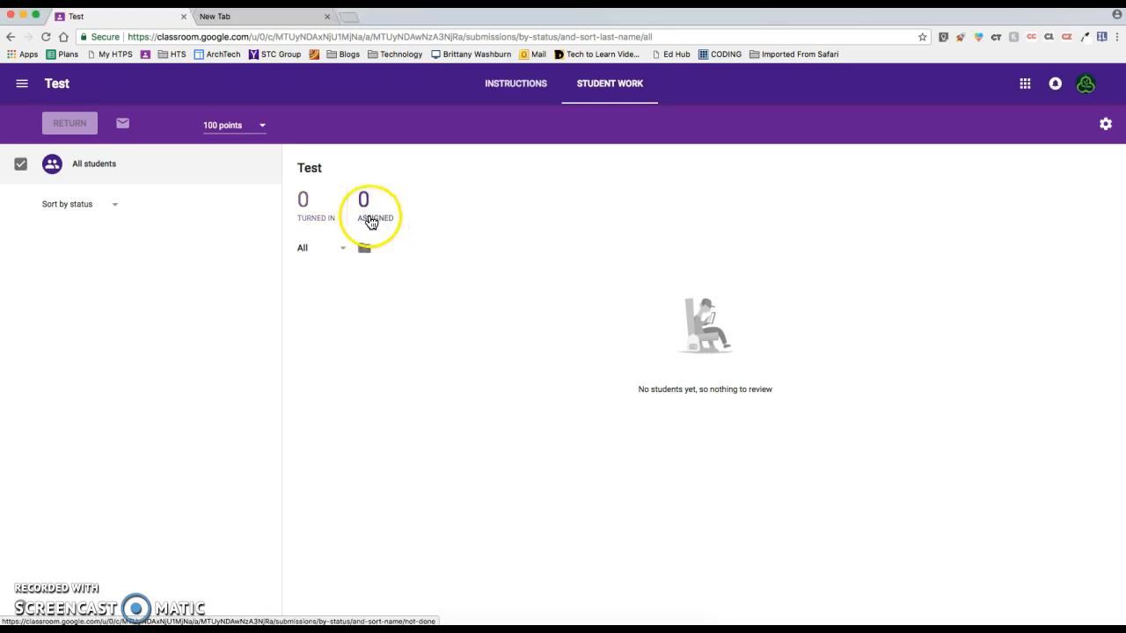
Step: Open the classes overview in the other browser tab and view the 6C Technology class's "8/21 Assignment" student work
left_click(234, 15)
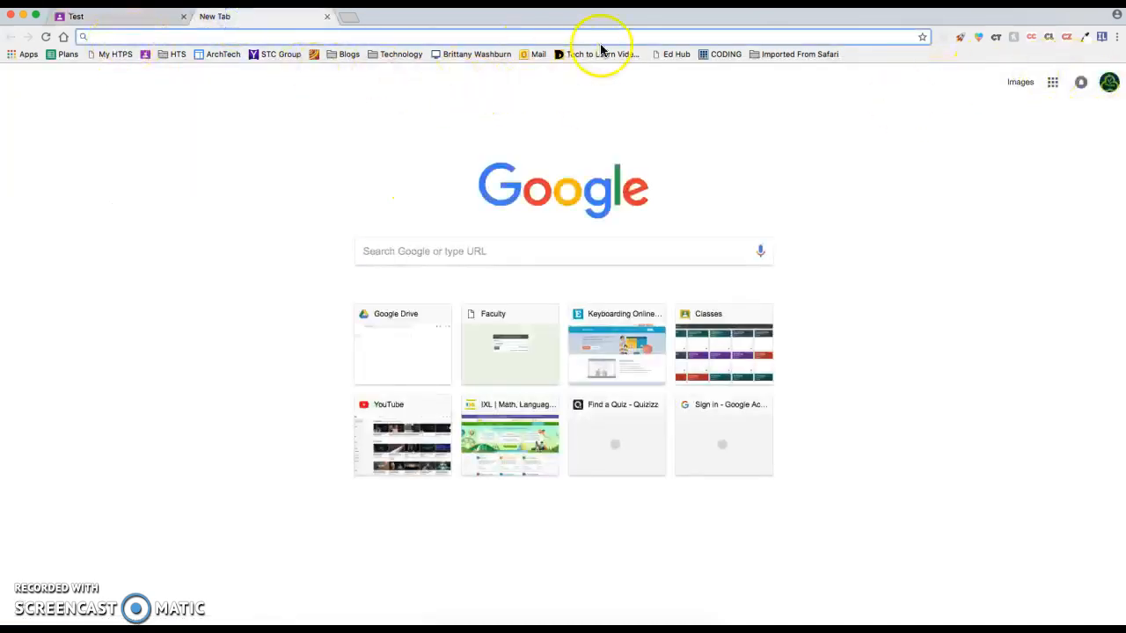
left_click(146, 54)
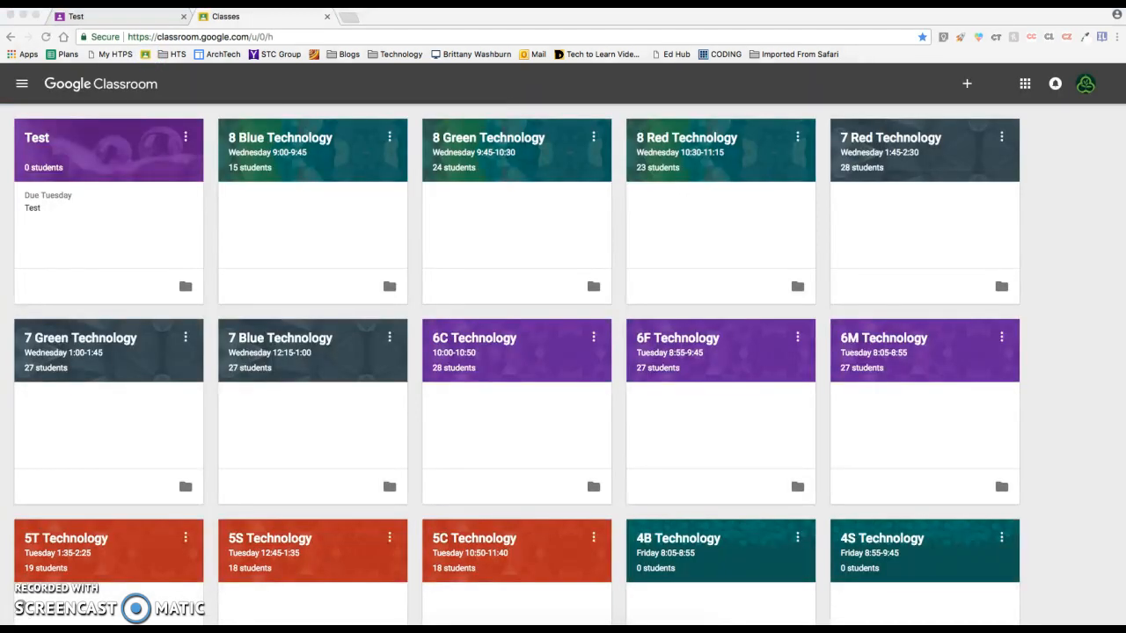
left_click(471, 338)
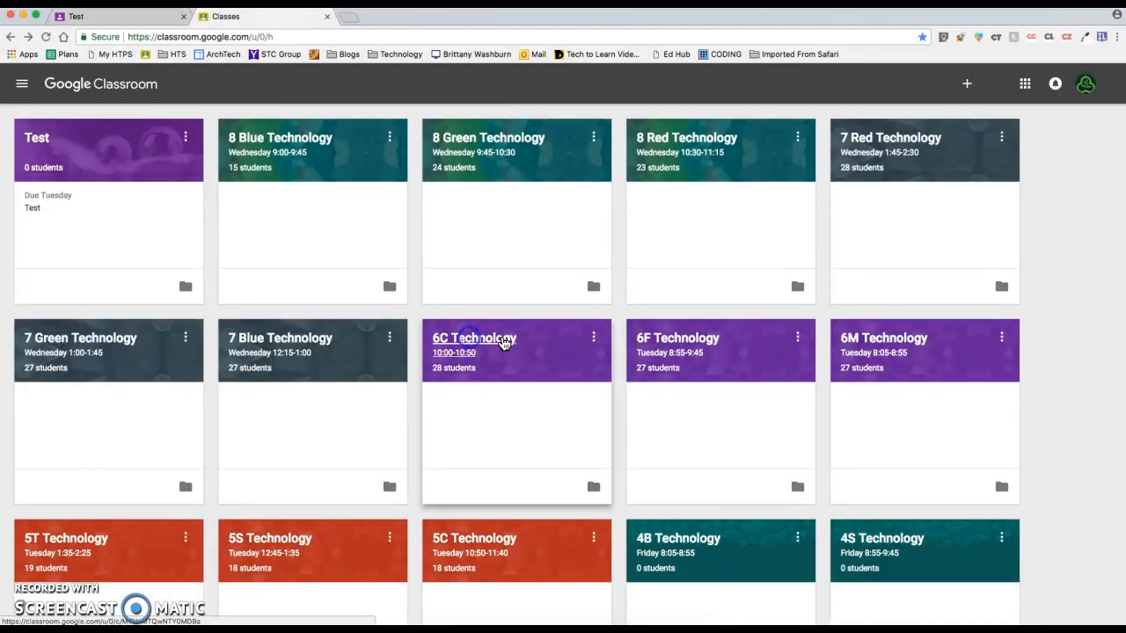
left_click(503, 343)
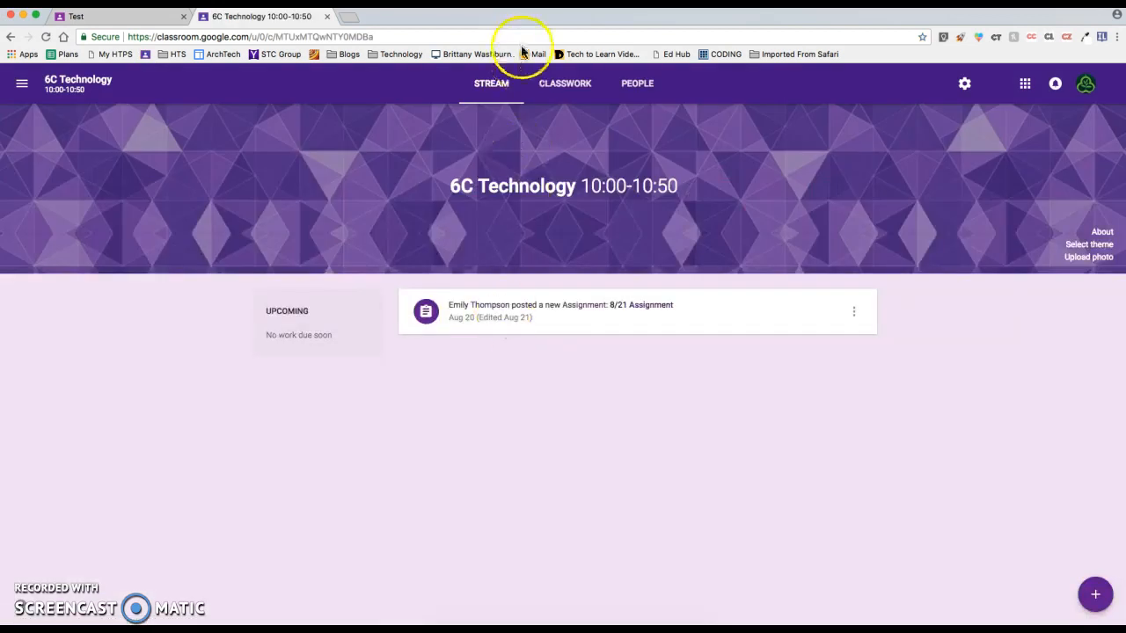
left_click(572, 310)
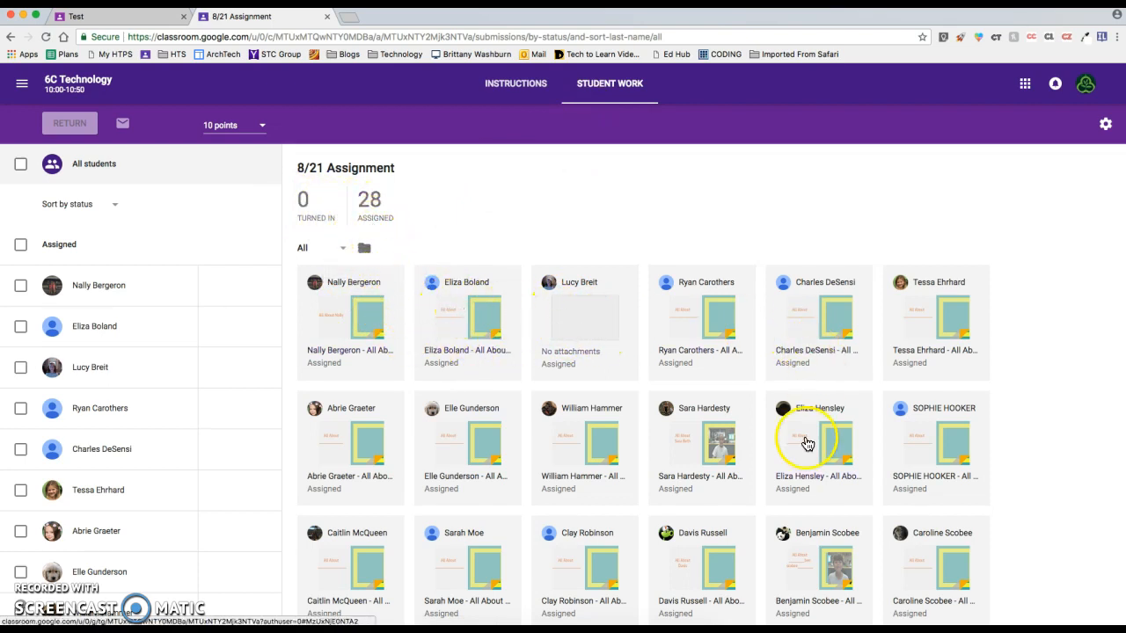
Step: Open one student's "All About Me" slides from the submissions, examine the second slide, and close the presentation
scroll(808, 444, "down", 3)
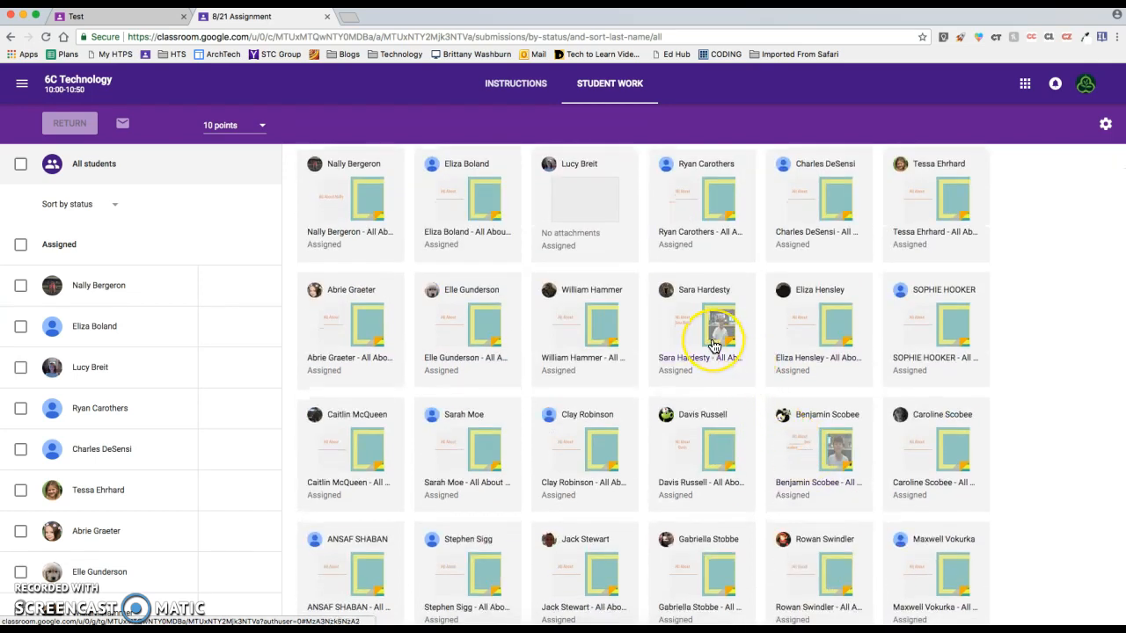
scroll(714, 346, "down", 1)
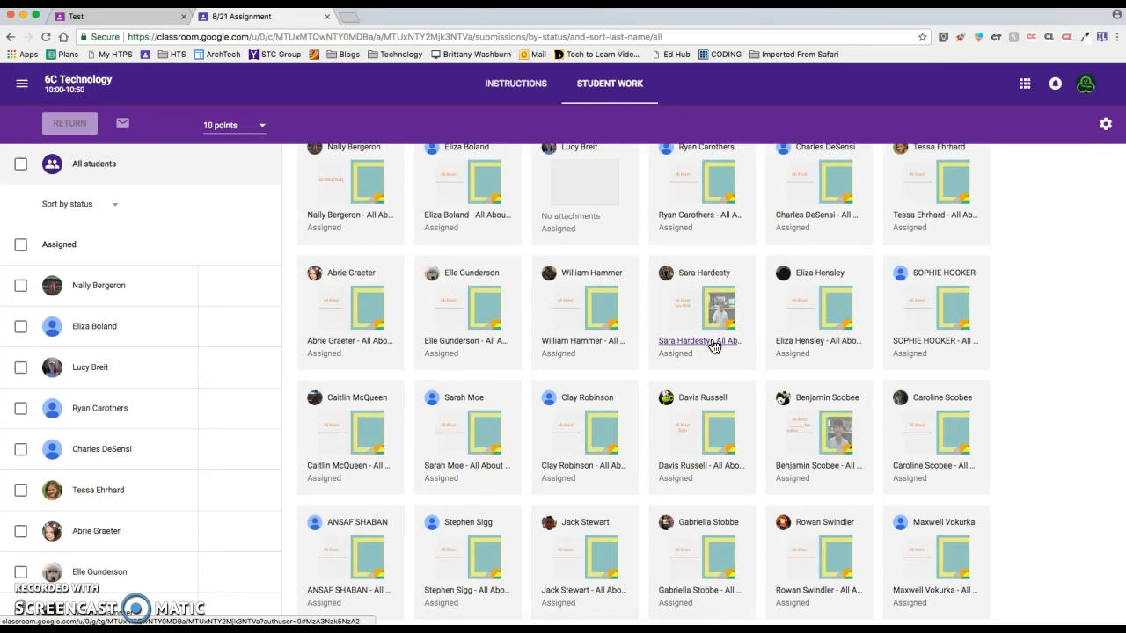
left_click(715, 343)
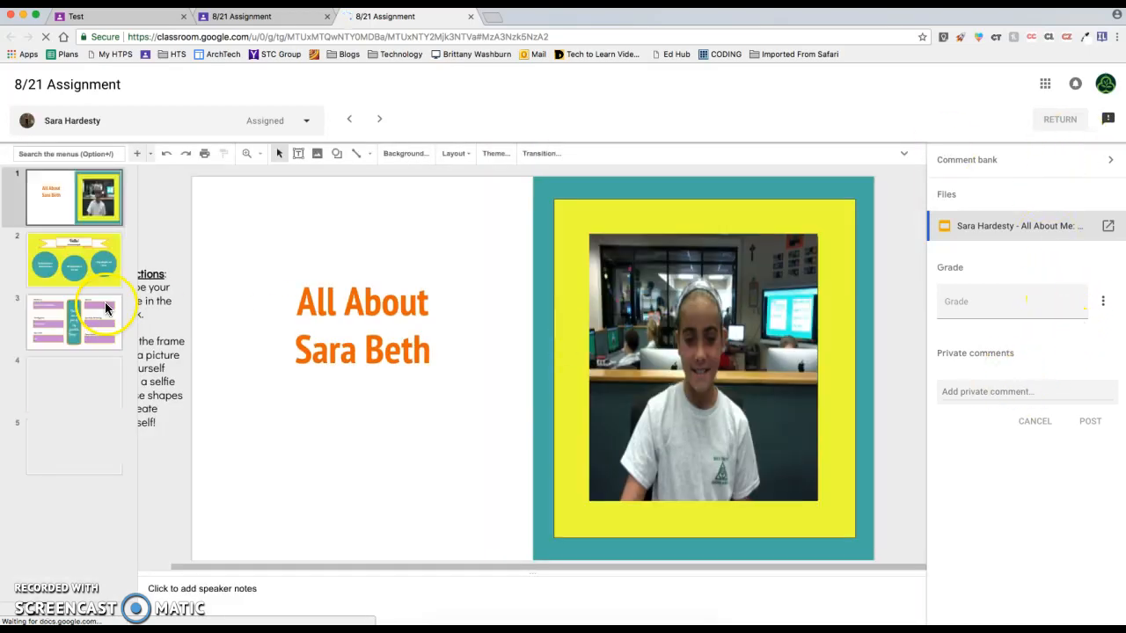
left_click(91, 255)
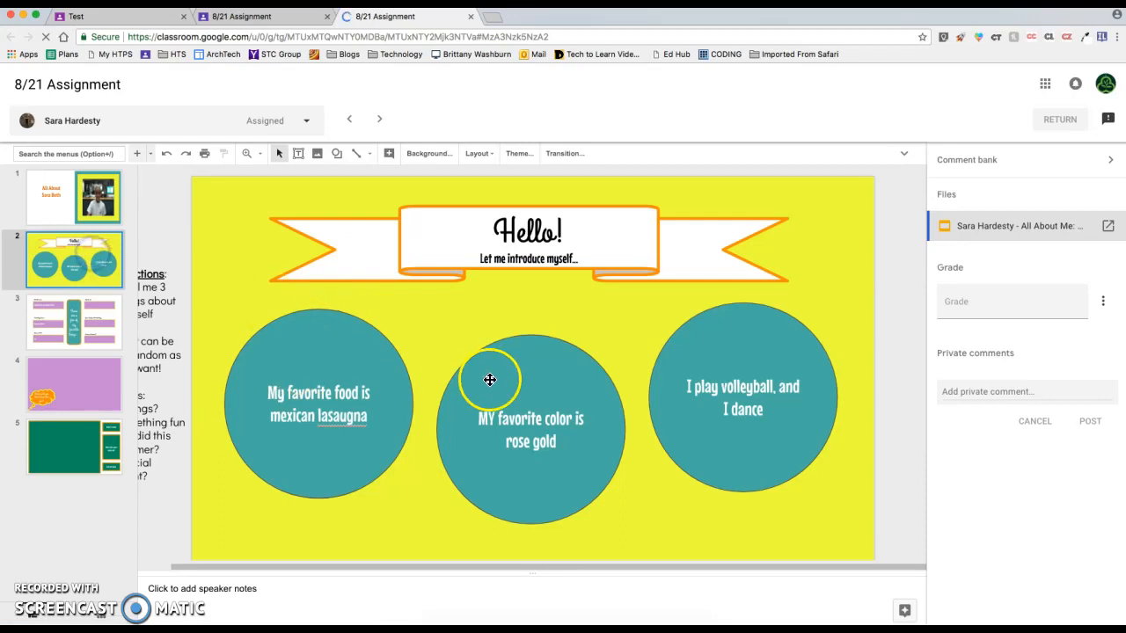
left_click(349, 390)
left_click(577, 417)
left_click(471, 17)
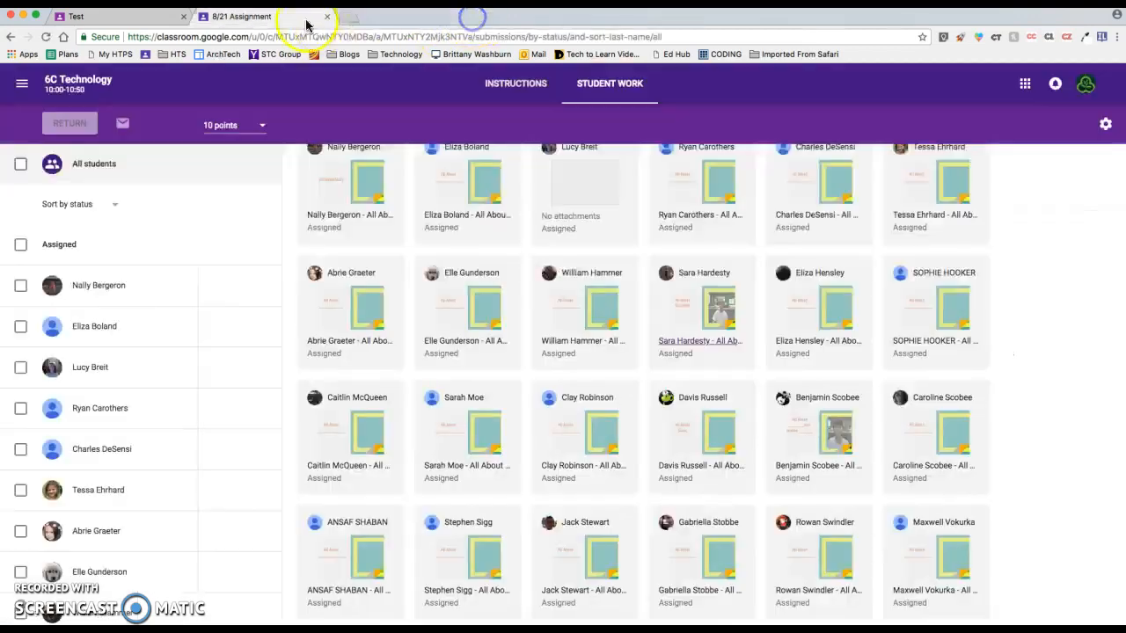
Step: Filter the 8/21 Assignment's student work by Assigned and view the assignment's instructions
scroll(519, 231, "up", 3)
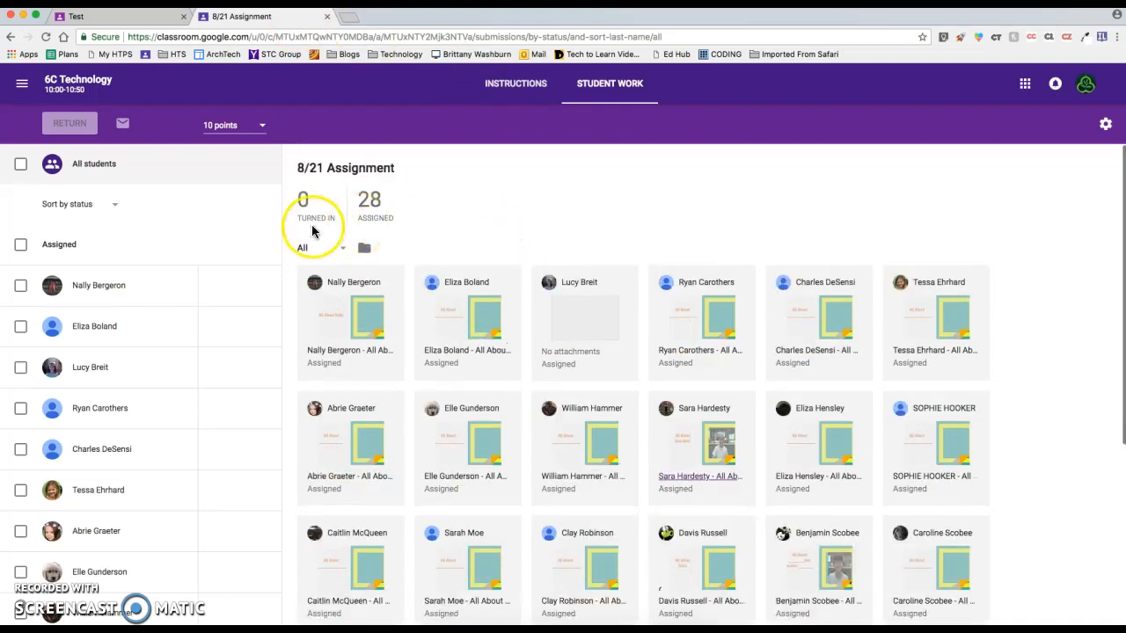
left_click(341, 248)
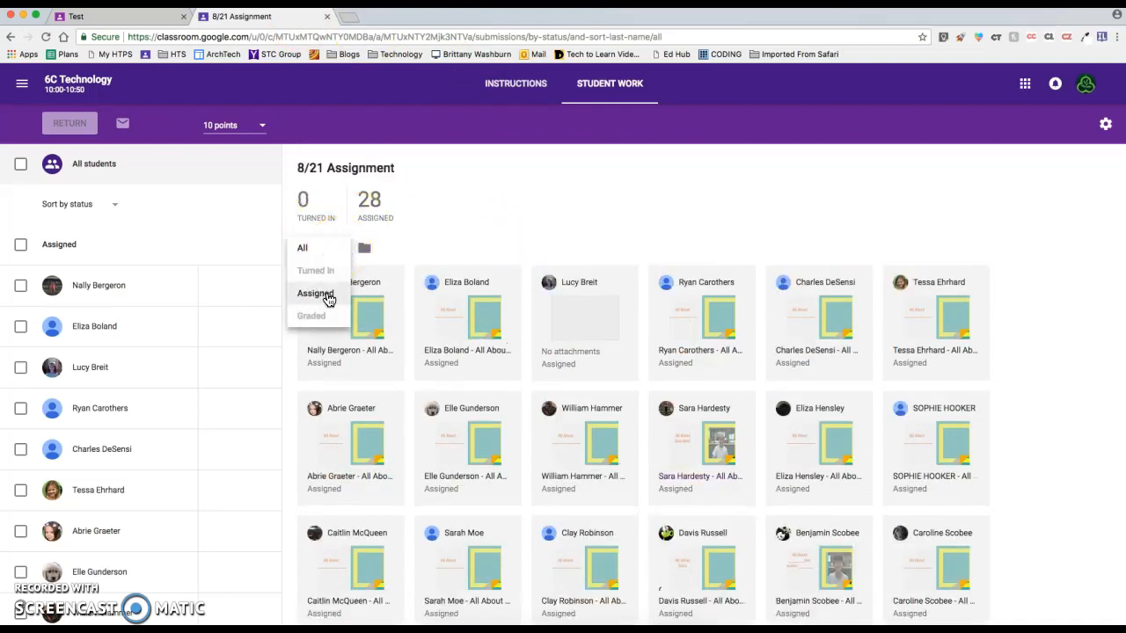
left_click(321, 274)
left_click(316, 293)
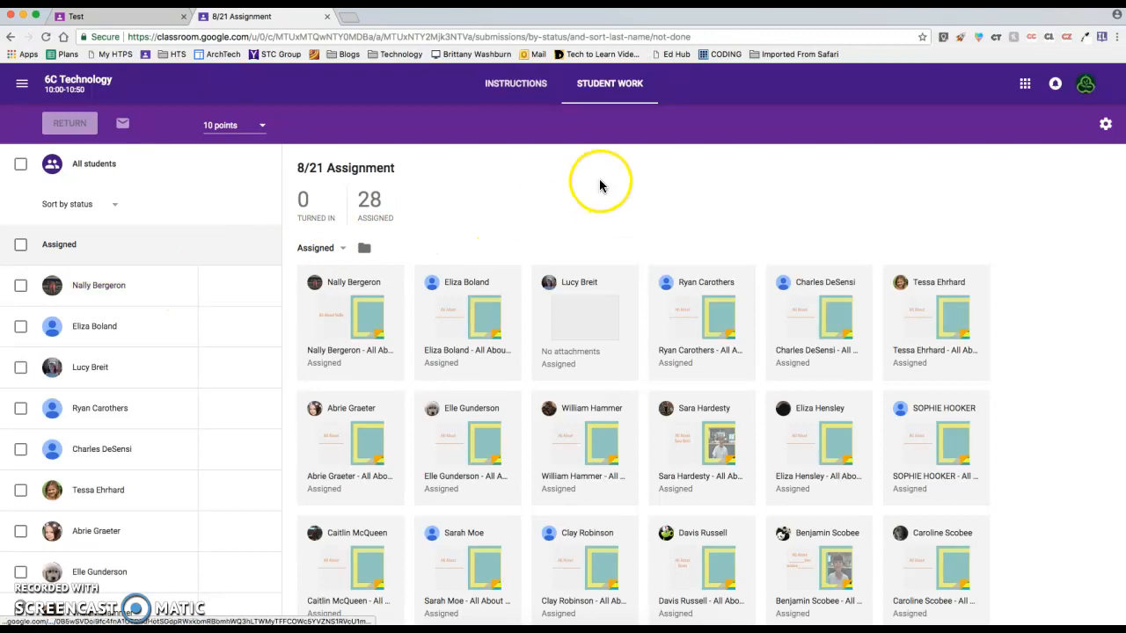
left_click(519, 88)
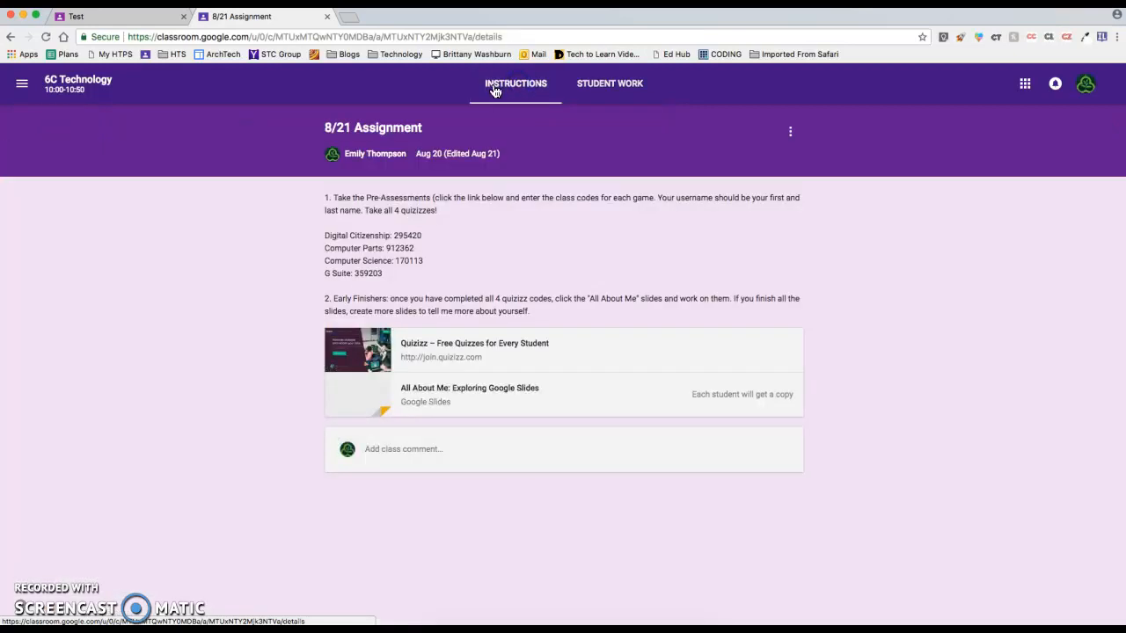